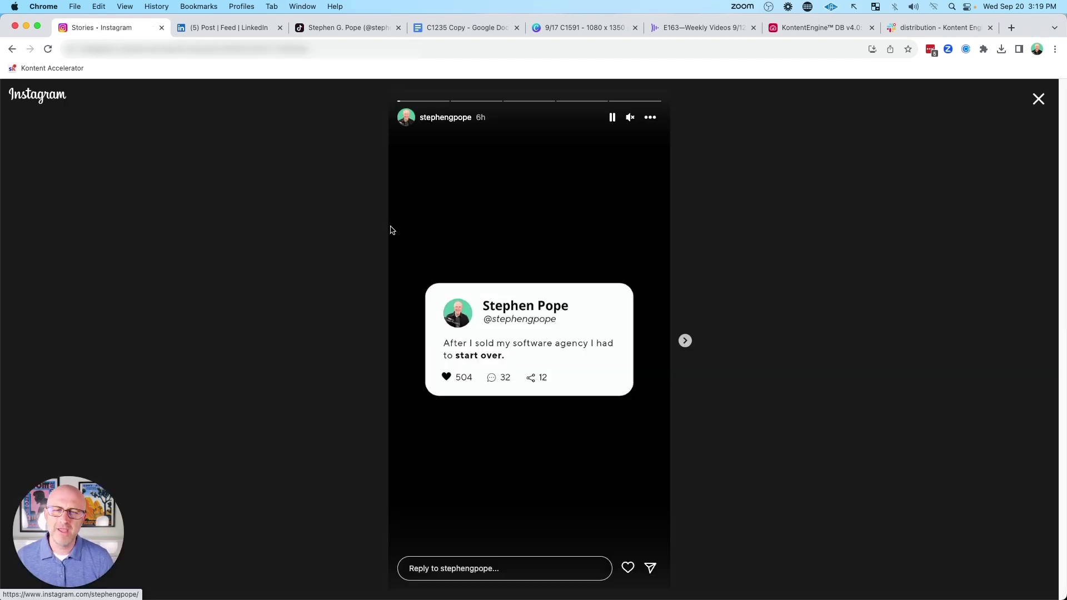
Advance through the Instagram quote-card story and move on to the LinkedIn carousel post.
{"action": "left_click_drag", "start_coordinate": [285, 234], "coordinate": [424, 297]}
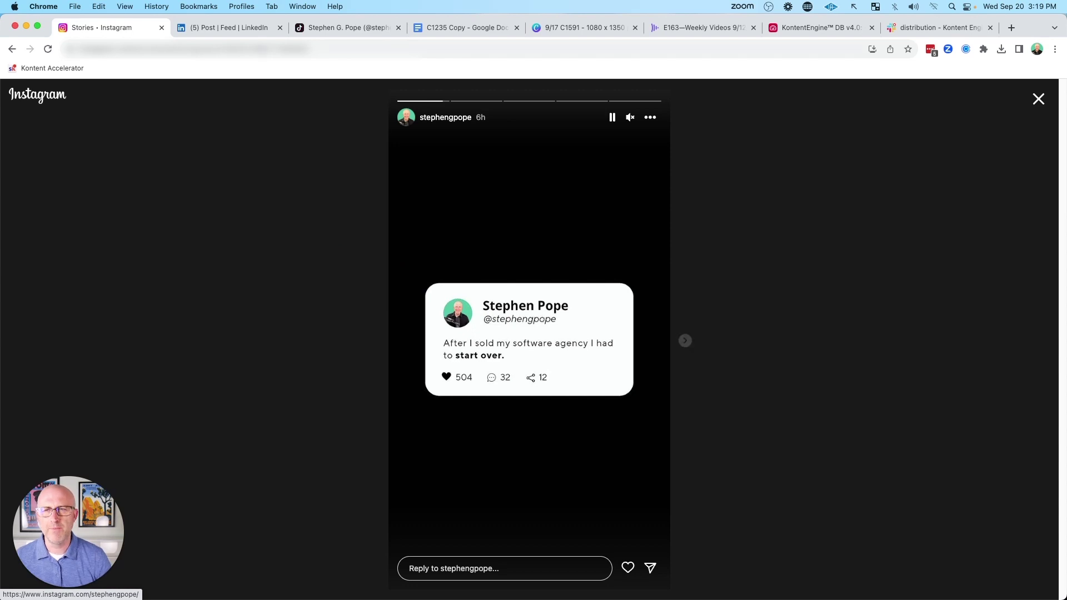
{"action": "key", "text": "ctrl+Tab"}
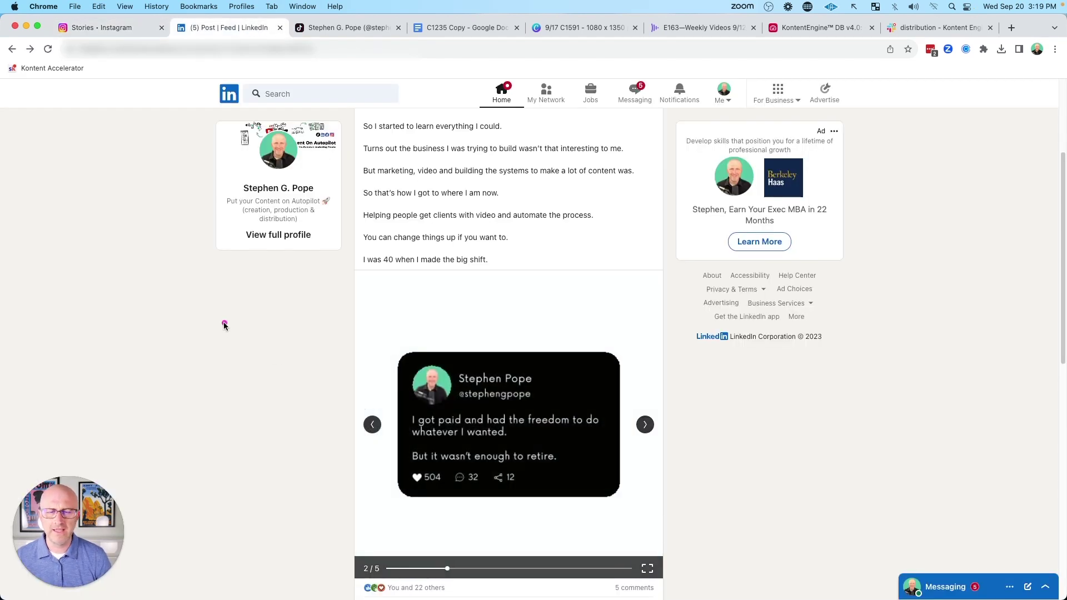
Page through the LinkedIn carousel, glance at the TikTok profile, and open the C1235 Copy doc.
{"action": "left_click_drag", "start_coordinate": [223, 323], "coordinate": [360, 390]}
{"action": "scroll", "coordinate": [597, 368], "scroll_direction": "down", "scroll_amount": 2}
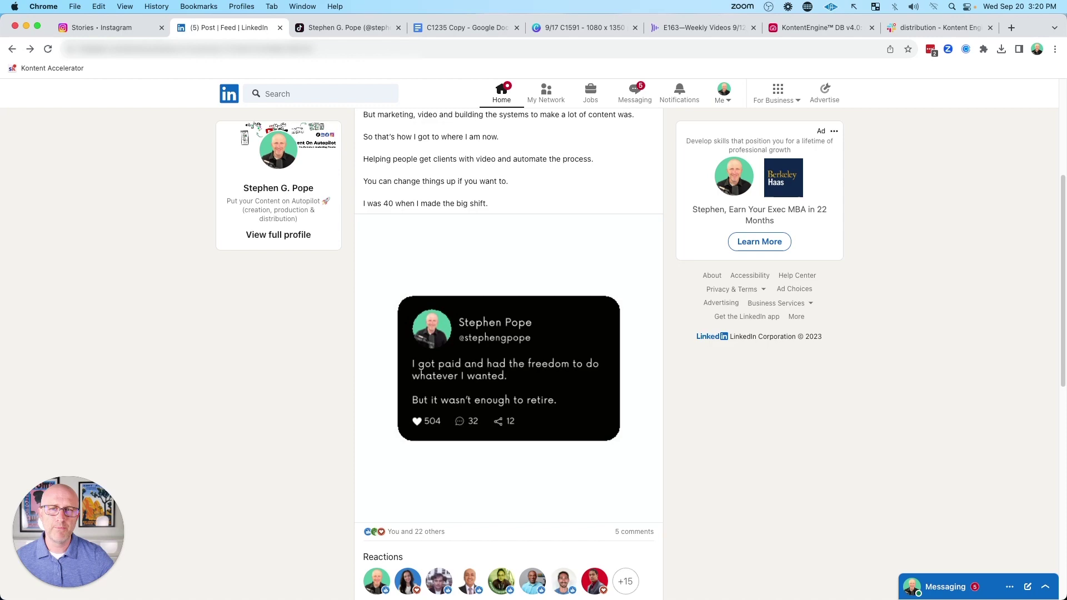
{"action": "key", "text": "ctrl+Tab"}
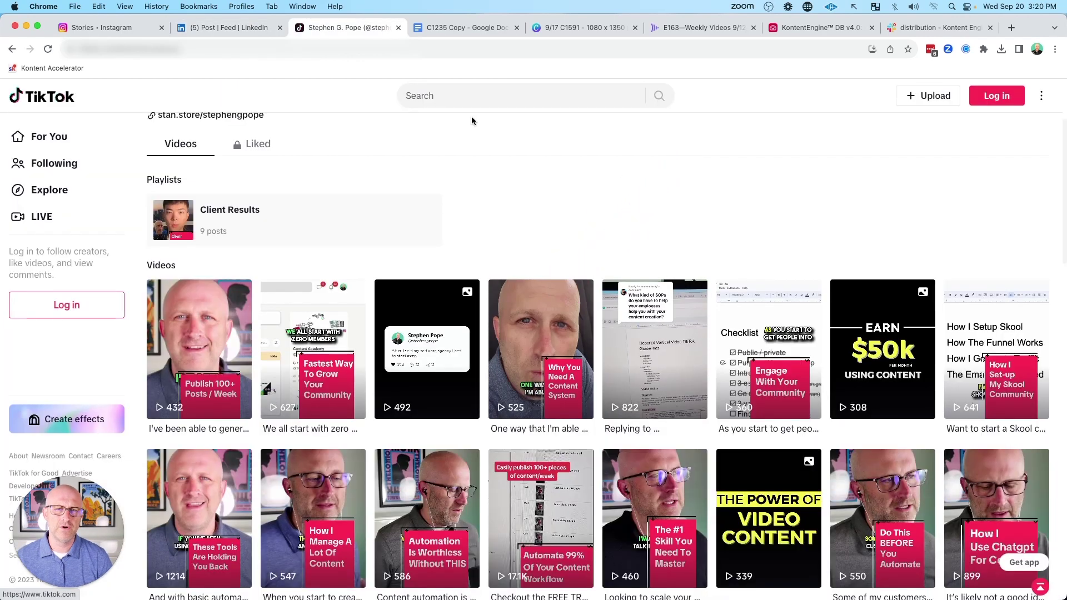
{"action": "left_click", "coordinate": [457, 28]}
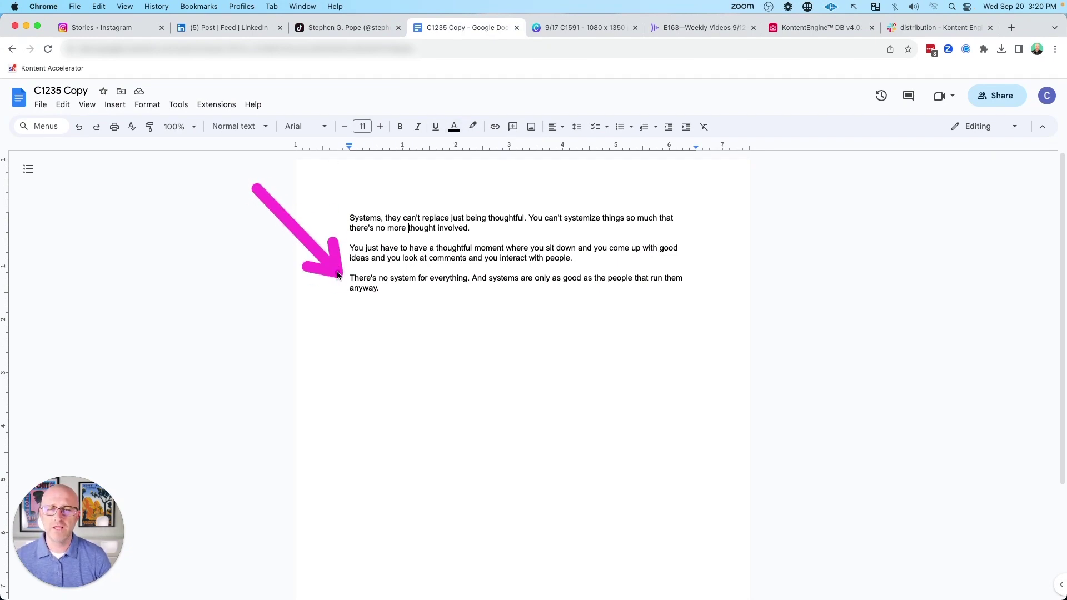
Review the six pages and comments of the Canva '3X Your Content' carousel.
{"action": "key", "text": "ctrl+Tab"}
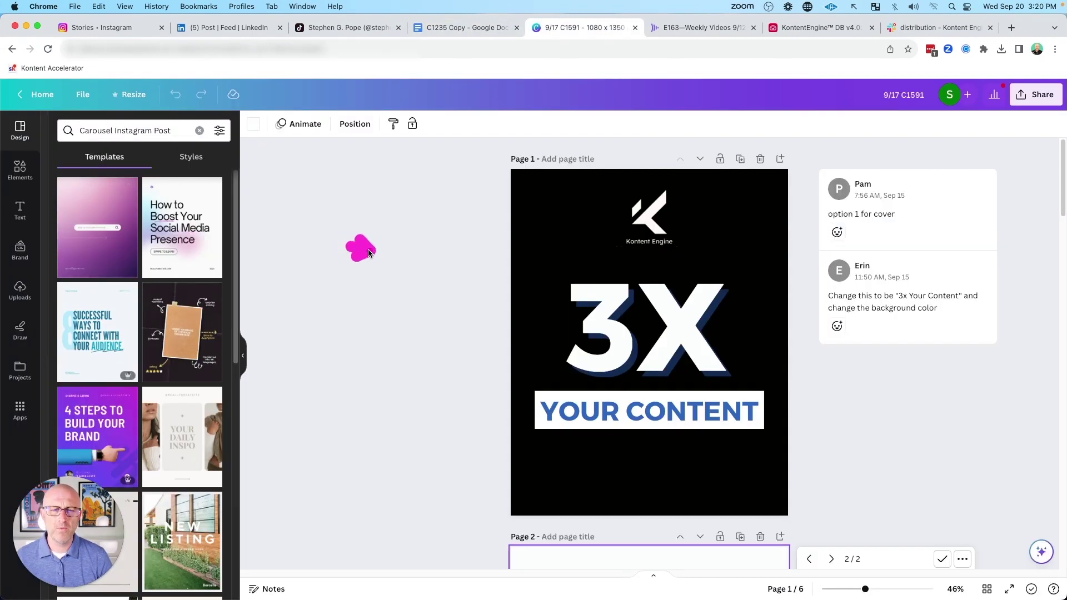
{"action": "scroll", "coordinate": [604, 350], "scroll_direction": "down", "scroll_amount": 12}
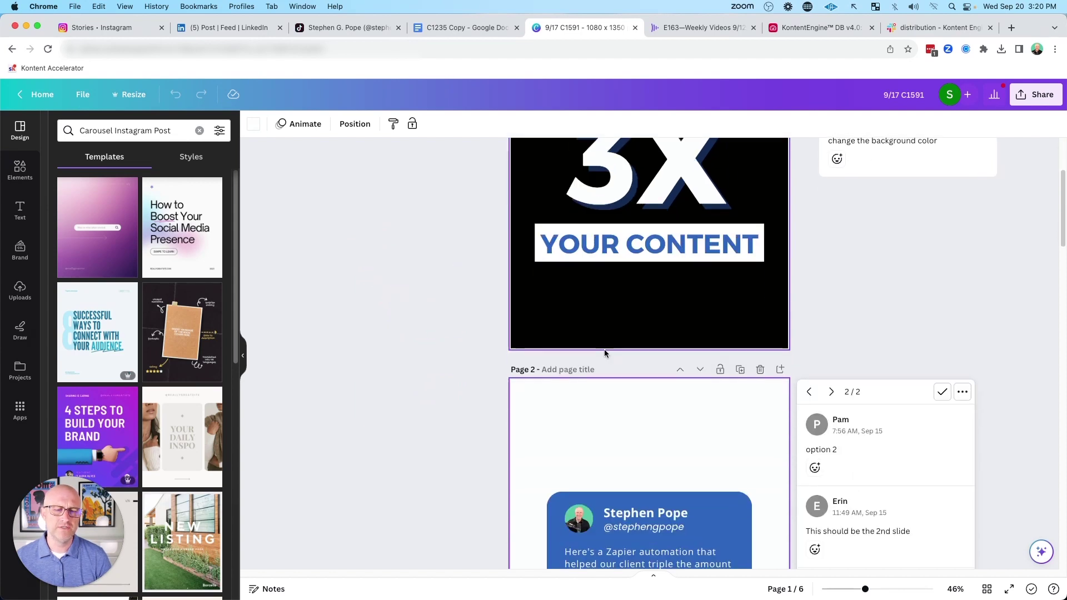
{"action": "scroll", "coordinate": [604, 353], "scroll_direction": "down", "scroll_amount": 8}
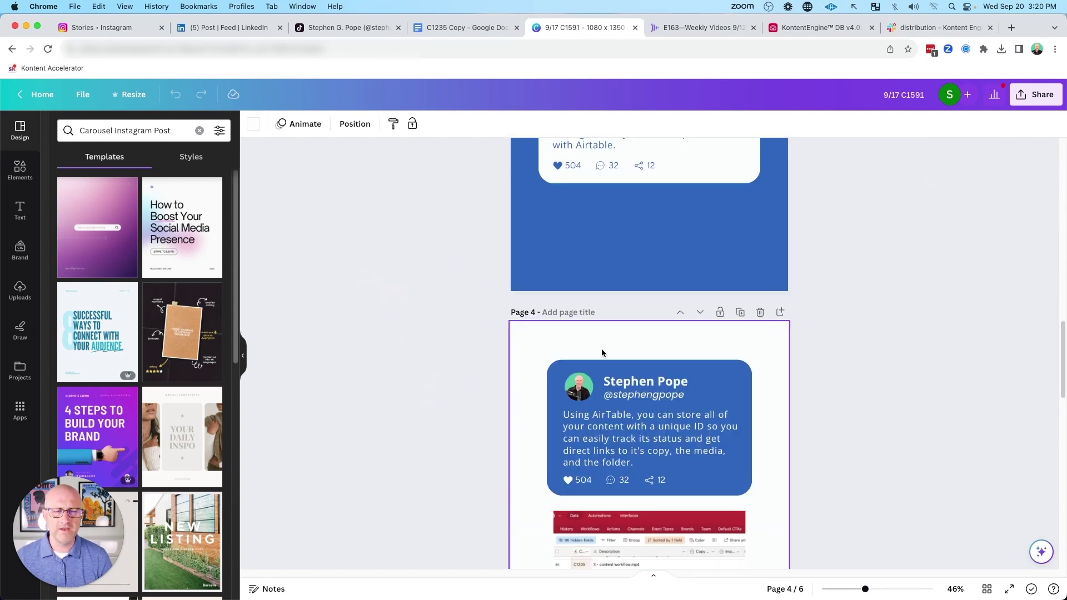
{"action": "scroll", "coordinate": [589, 389], "scroll_direction": "up", "scroll_amount": 9}
{"action": "scroll", "coordinate": [555, 433], "scroll_direction": "up", "scroll_amount": 4}
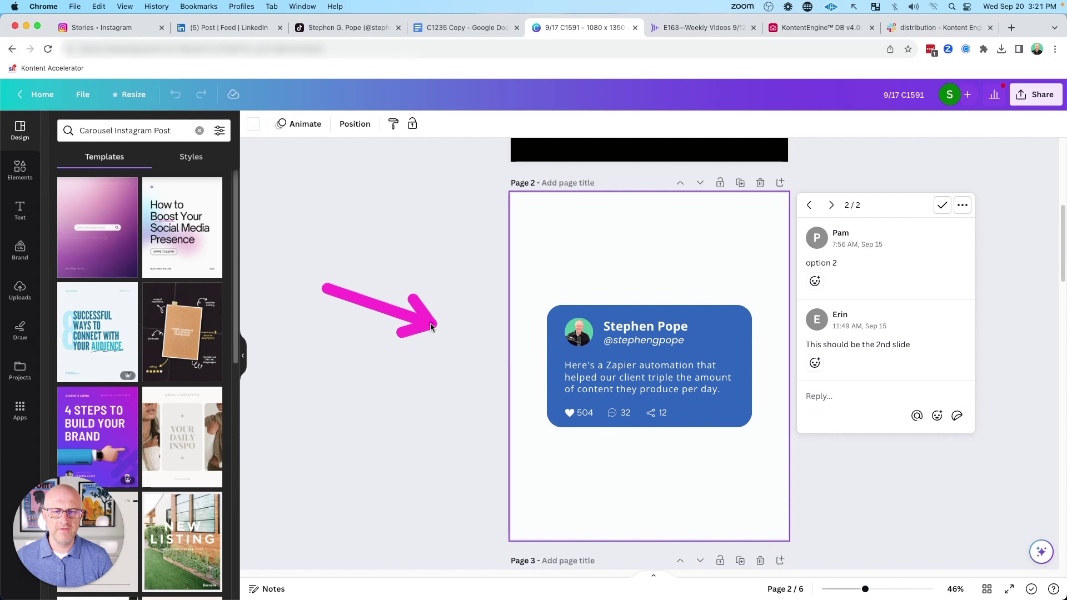
{"action": "scroll", "coordinate": [490, 405], "scroll_direction": "up", "scroll_amount": 6}
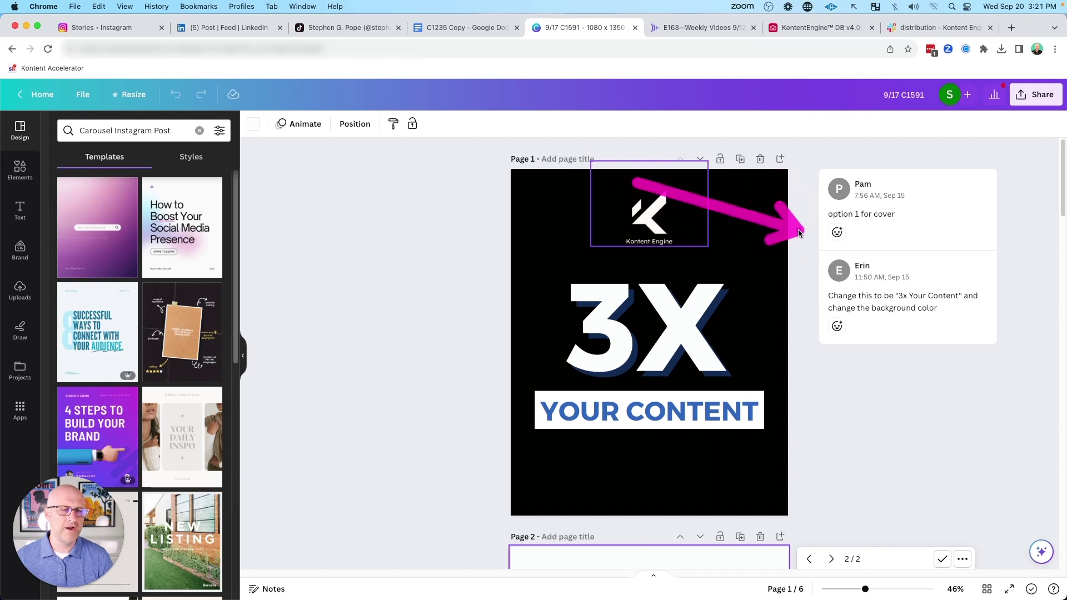
{"action": "scroll", "coordinate": [798, 287], "scroll_direction": "down", "scroll_amount": 5}
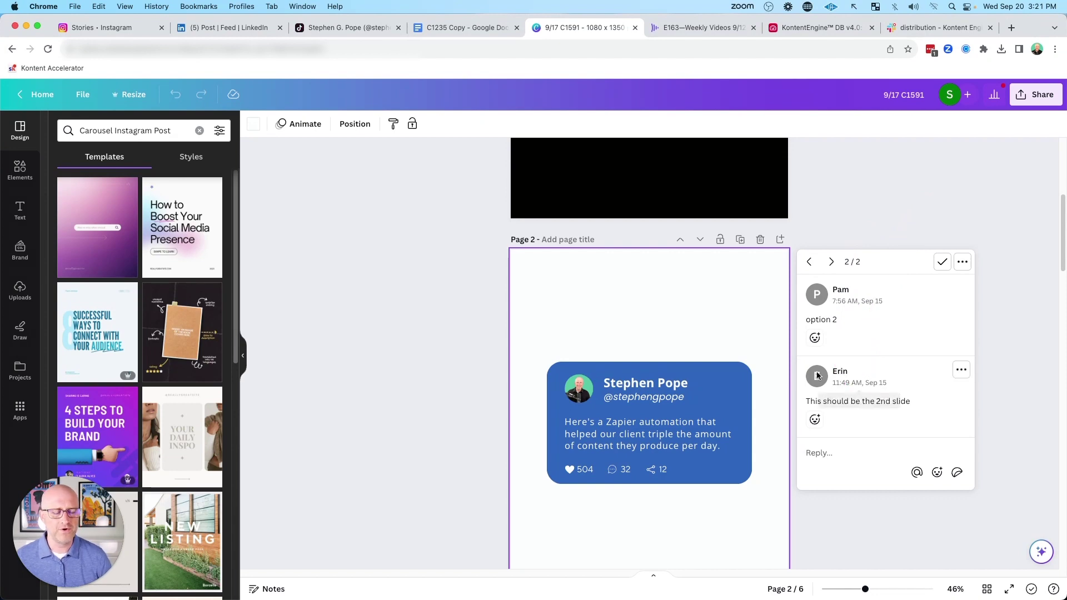
{"action": "scroll", "coordinate": [845, 376], "scroll_direction": "up", "scroll_amount": 5}
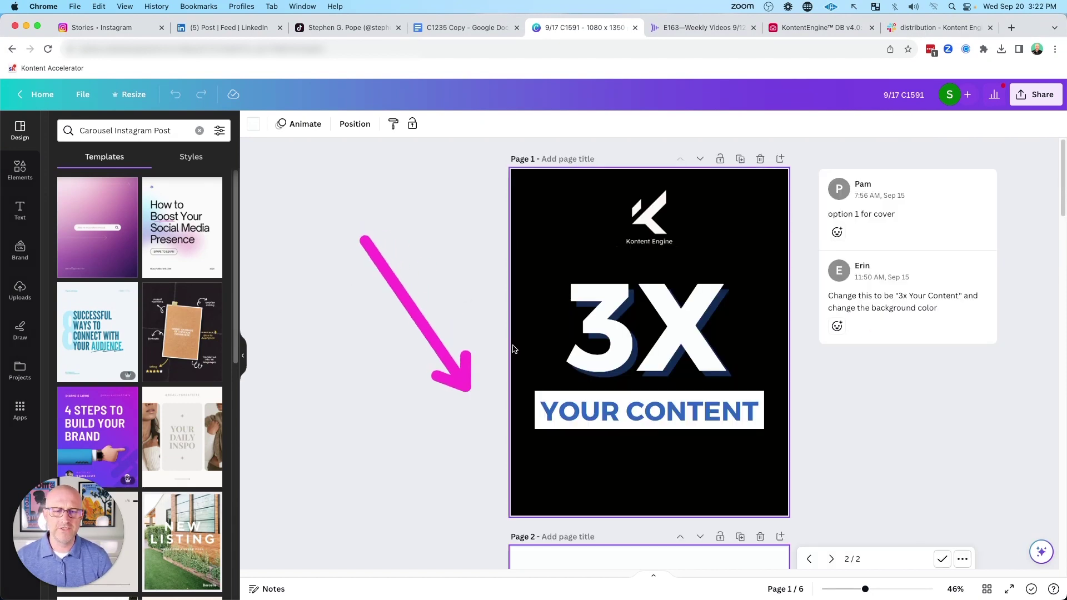
{"action": "scroll", "coordinate": [518, 338], "scroll_direction": "down", "scroll_amount": 5}
{"action": "scroll", "coordinate": [511, 339], "scroll_direction": "down", "scroll_amount": 2}
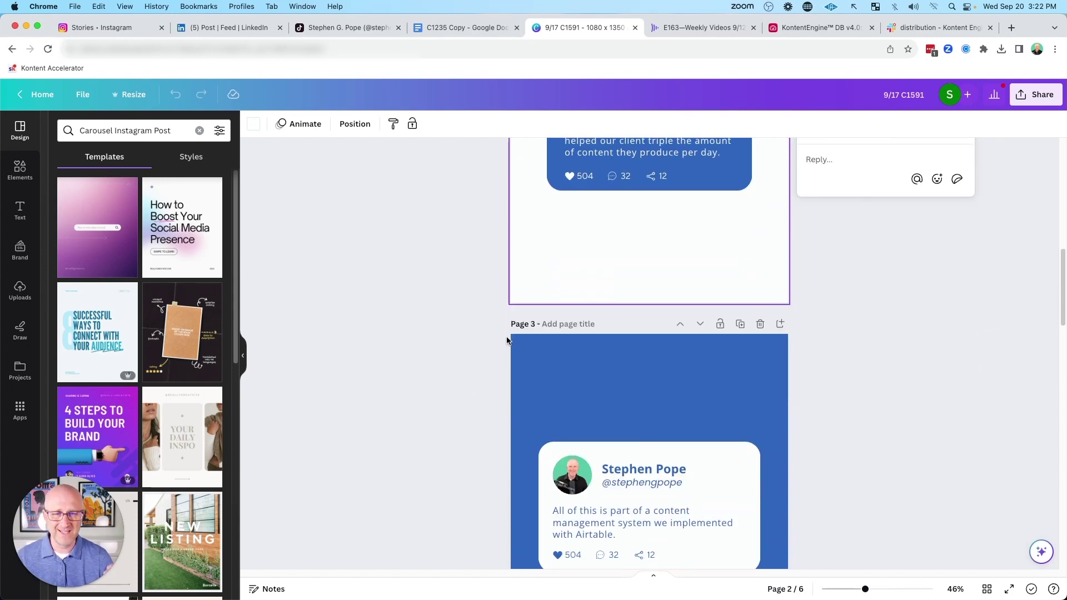
Check the weekly videos project in Frame.io, then bring up the Canva design's Share options.
{"action": "key", "text": "ctrl+Tab"}
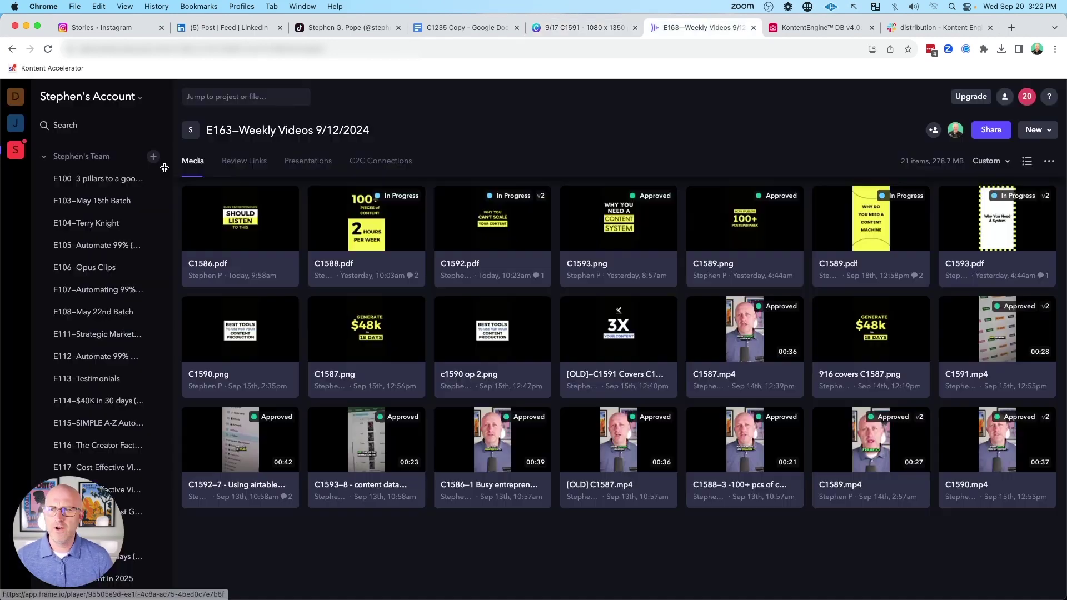
{"action": "left_click", "coordinate": [570, 30]}
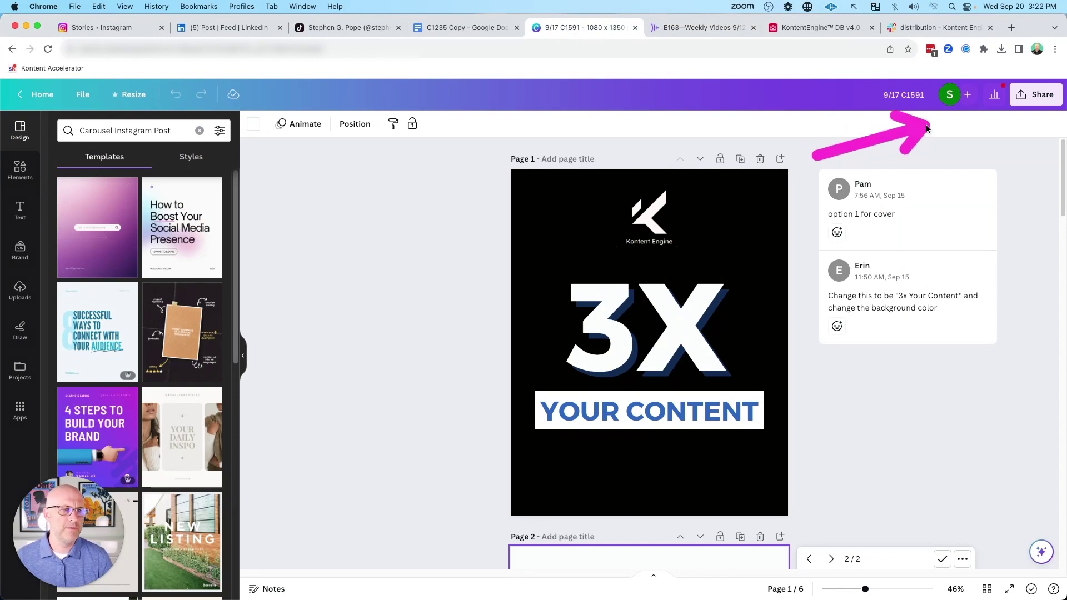
{"action": "left_click", "coordinate": [1035, 94]}
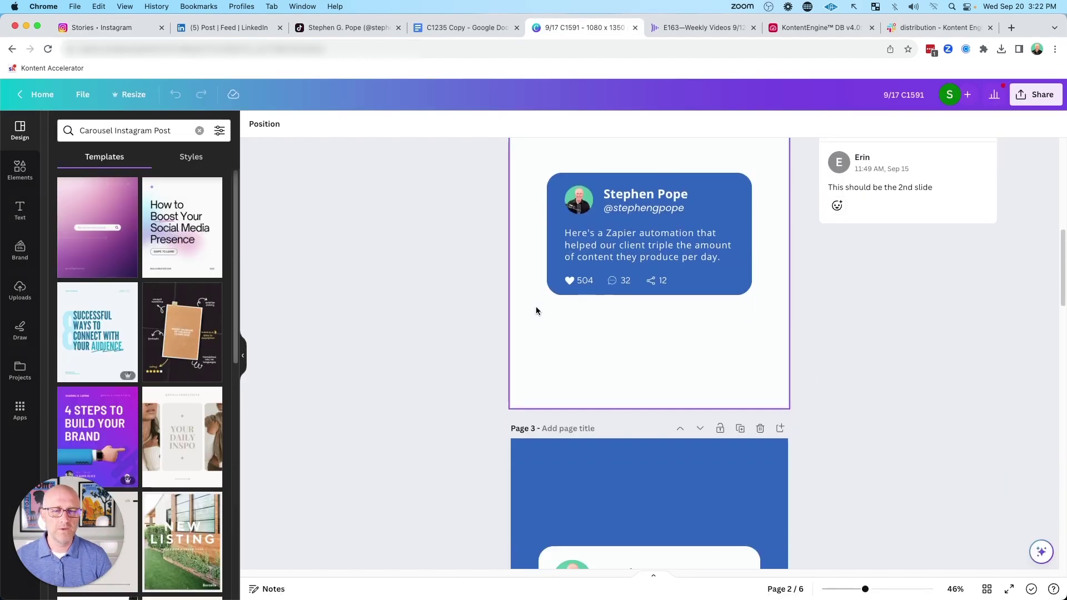
Move past the Instagram story slide to the LinkedIn quote-card post.
{"action": "scroll", "coordinate": [536, 305], "scroll_direction": "down", "scroll_amount": 10}
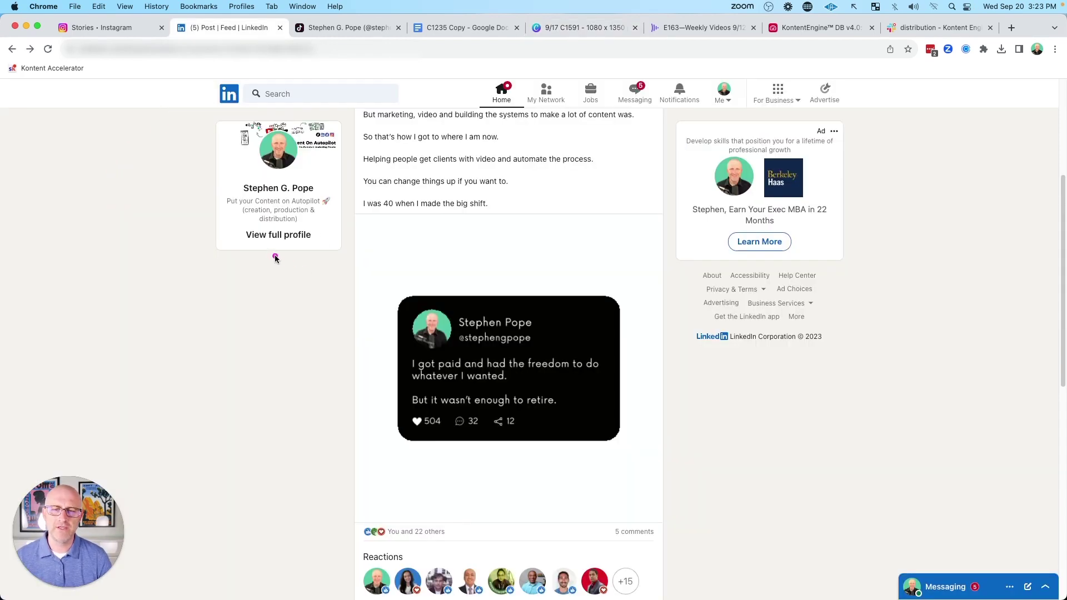
View the LinkedIn carousel and go back to the Instagram page.
{"action": "mouse_move", "coordinate": [389, 330]}
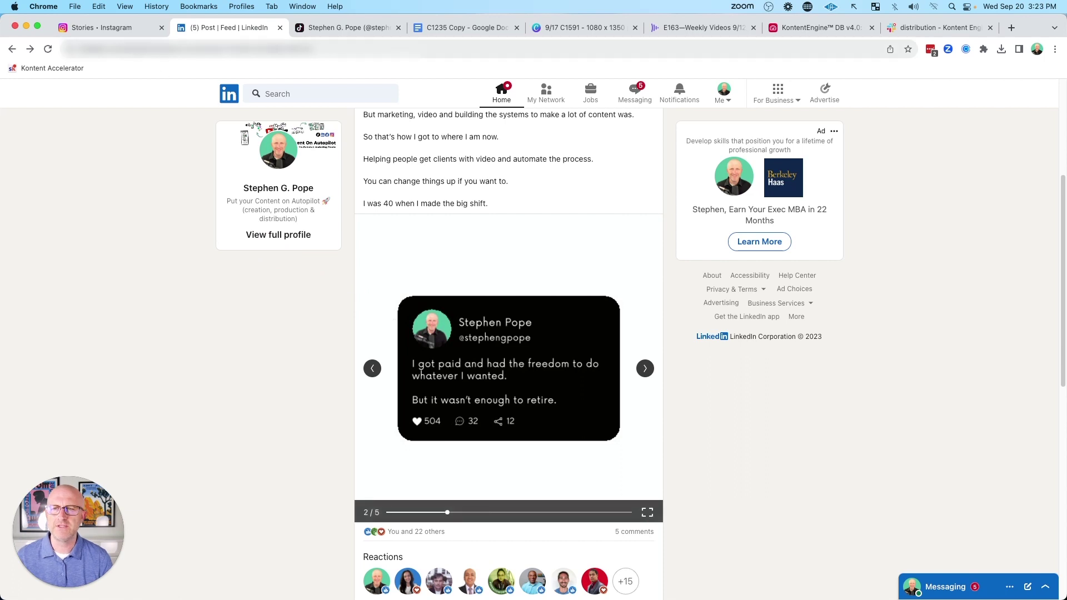
{"action": "key", "text": "ctrl+shift+Tab"}
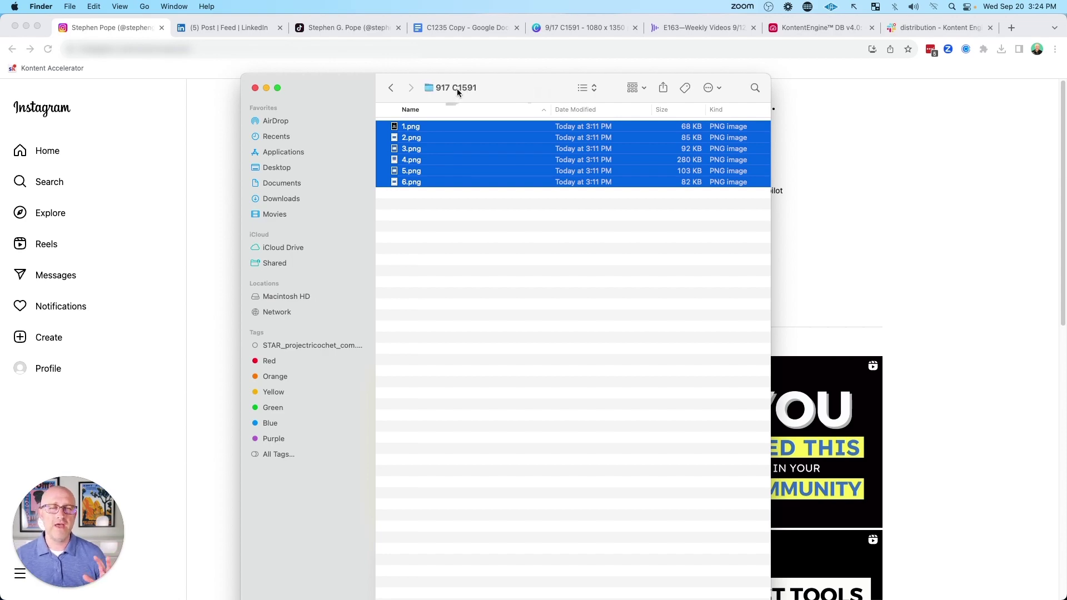
Download all 6 pages of the 9/17 C1591 Canva design as PDF Standard instead of PNG.
{"action": "left_click_drag", "start_coordinate": [457, 88], "coordinate": [598, 81]}
{"action": "left_click", "coordinate": [583, 27]}
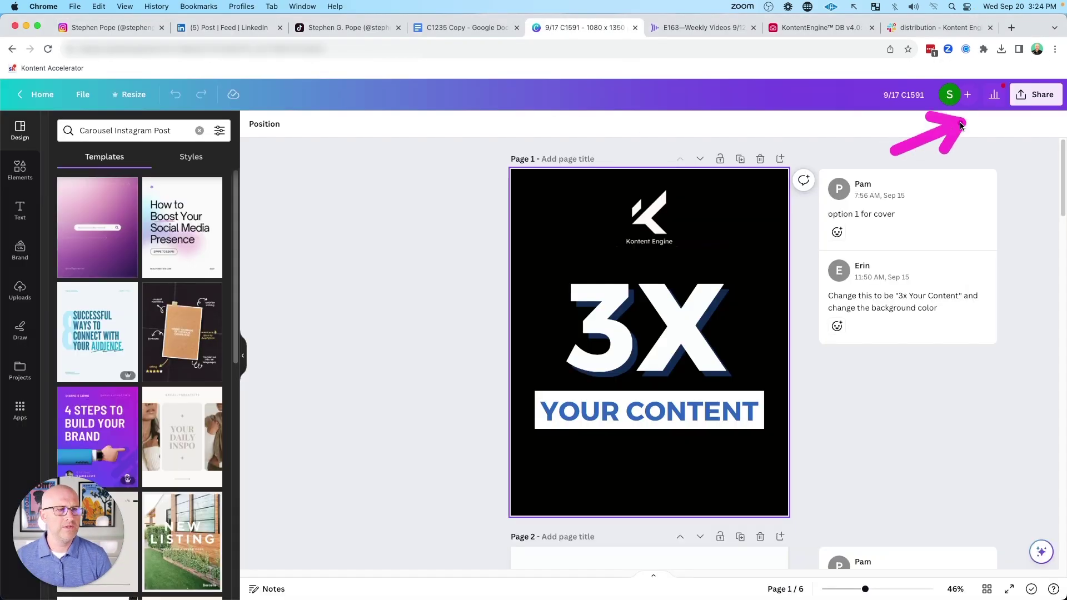
{"action": "left_click", "coordinate": [1035, 95]}
{"action": "left_click", "coordinate": [891, 375]}
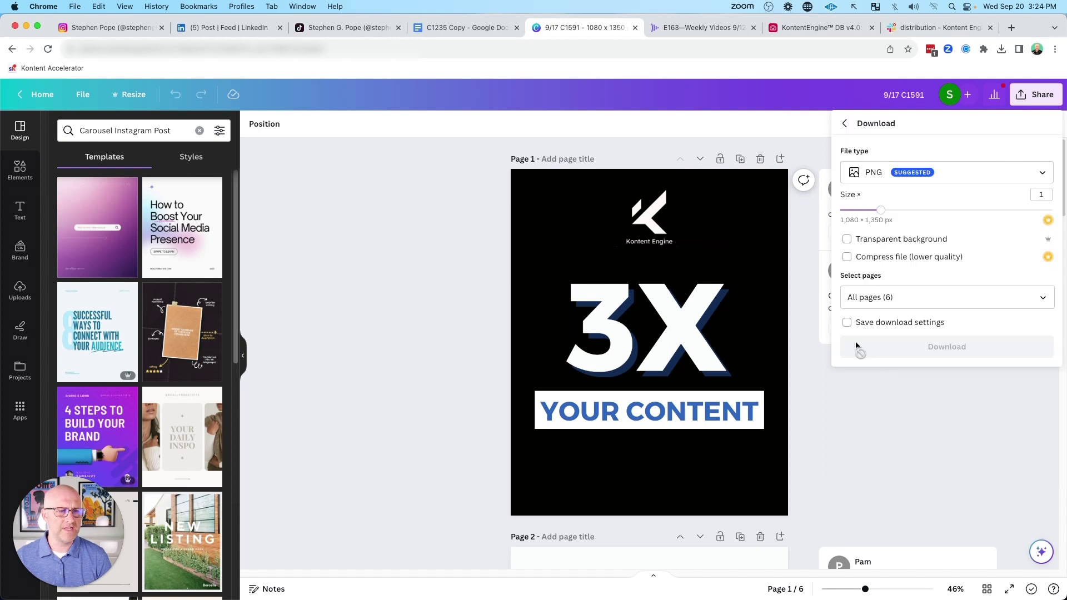
{"action": "left_click", "coordinate": [906, 173]}
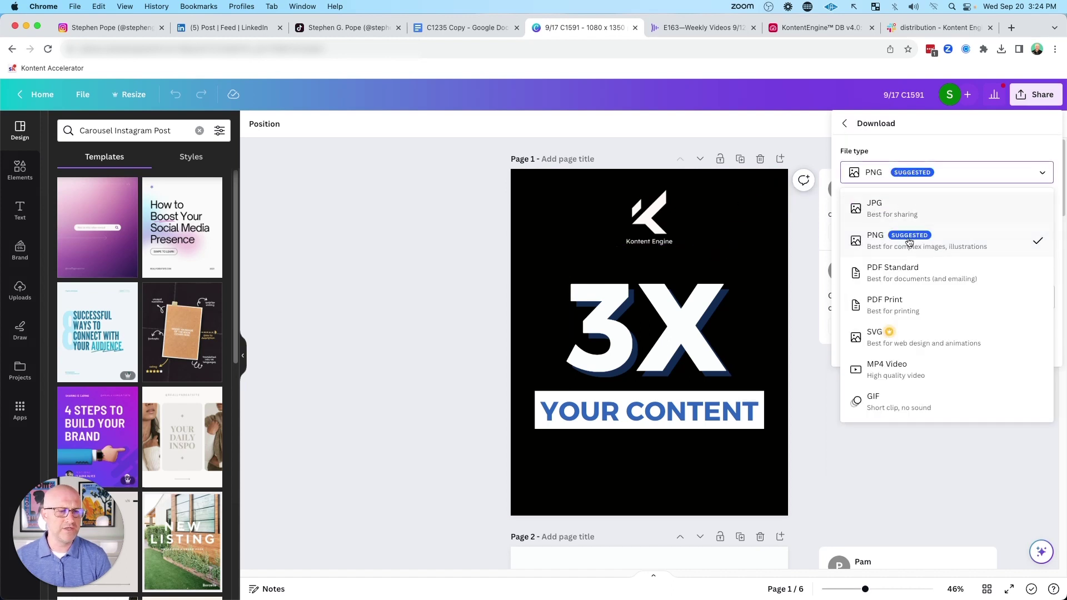
{"action": "left_click", "coordinate": [900, 272]}
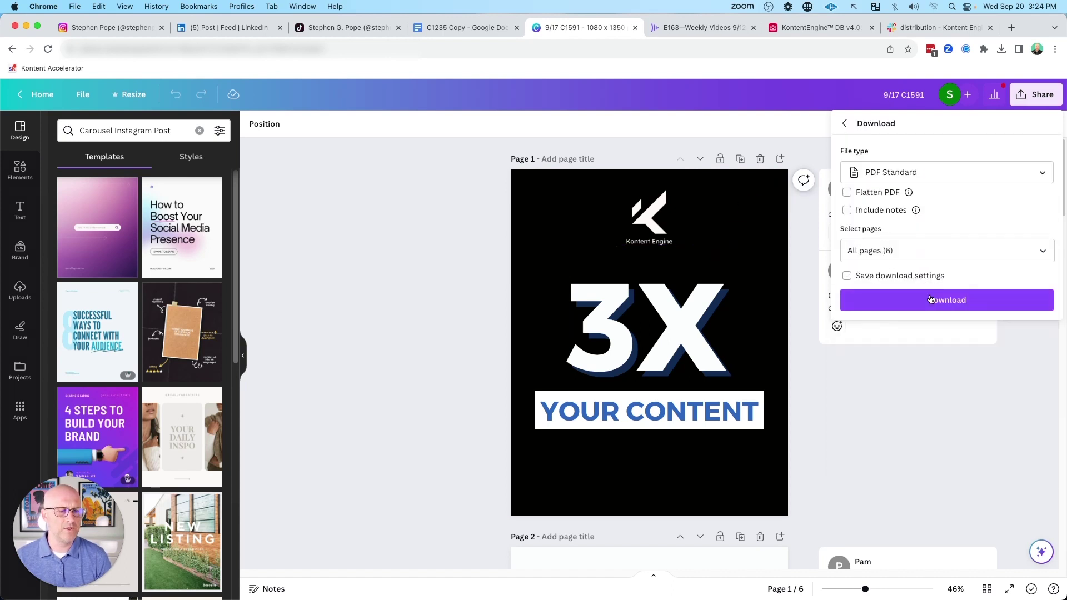
{"action": "left_click", "coordinate": [948, 302]}
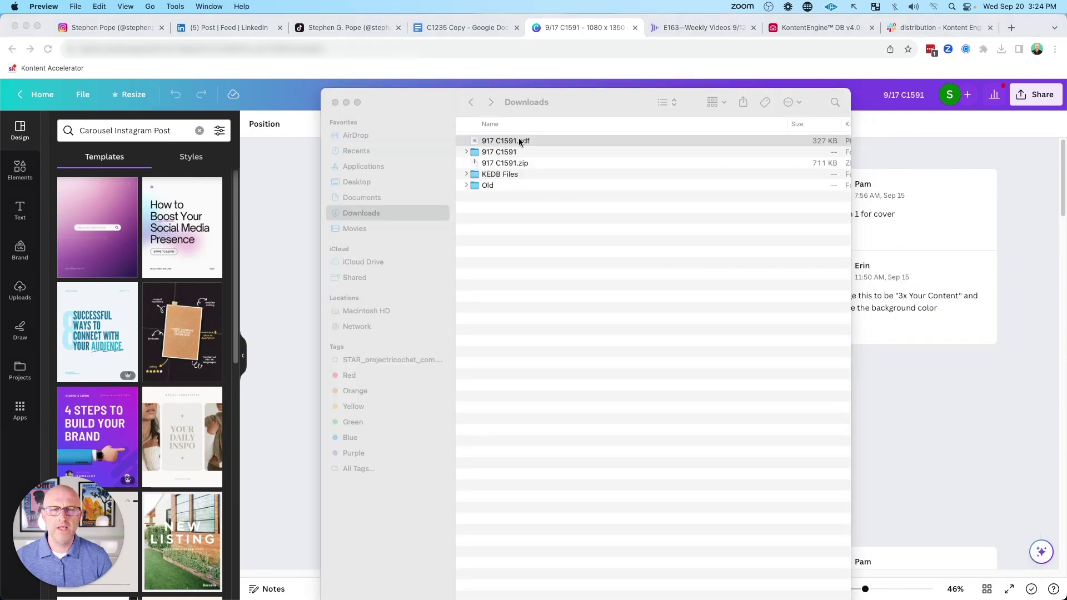
Open 917 C1591.pdf in Preview and scroll through its pages to check them.
{"action": "double_click", "coordinate": [489, 142]}
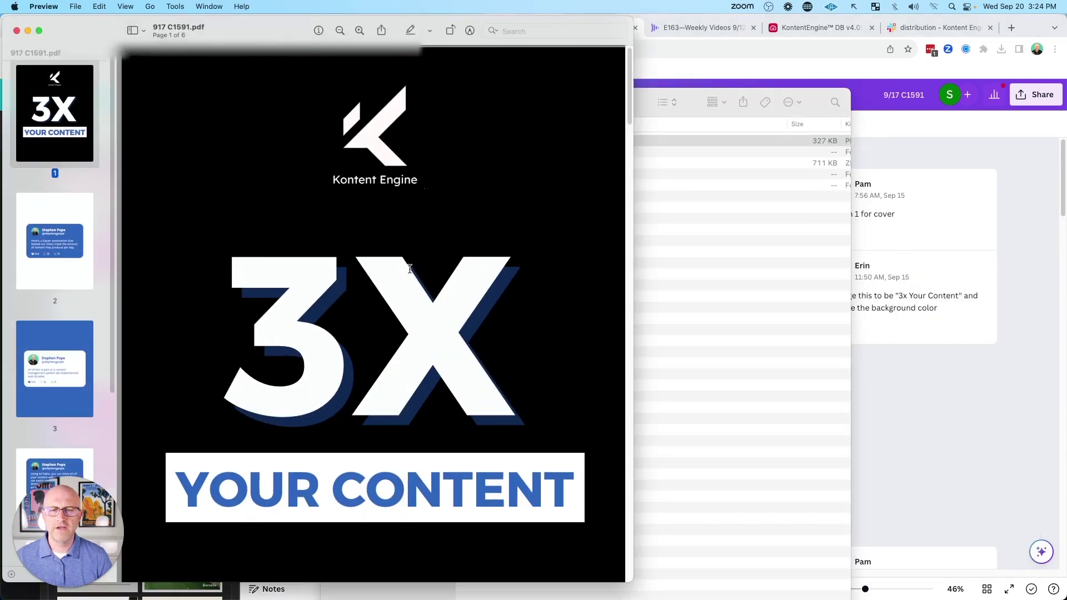
{"action": "scroll", "coordinate": [423, 255], "scroll_direction": "down", "scroll_amount": 3}
{"action": "scroll", "coordinate": [423, 255], "scroll_direction": "down", "scroll_amount": 15}
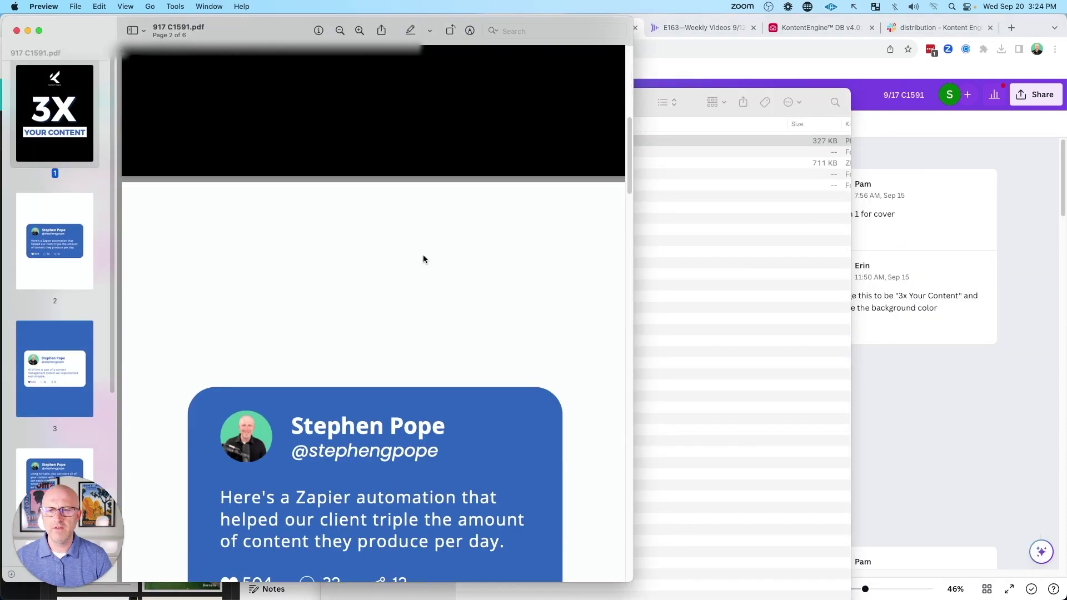
{"action": "scroll", "coordinate": [422, 258], "scroll_direction": "down", "scroll_amount": 15}
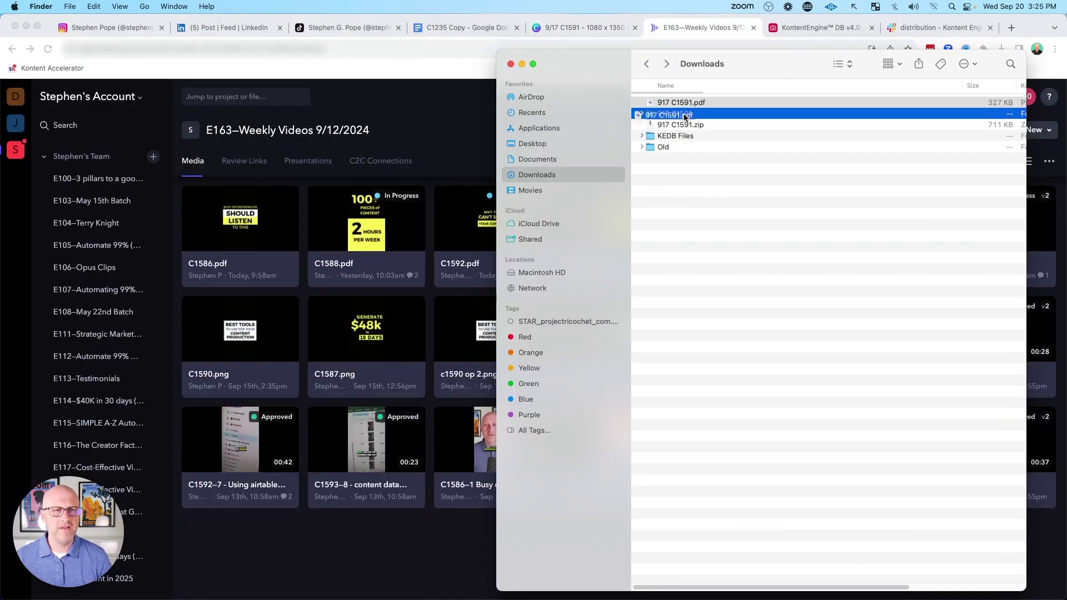
Drag 917 C1591.pdf from Downloads into the E163—Weekly Videos 9/12/2024 Frame.io project.
{"action": "left_click_drag", "start_coordinate": [697, 111], "coordinate": [380, 250]}
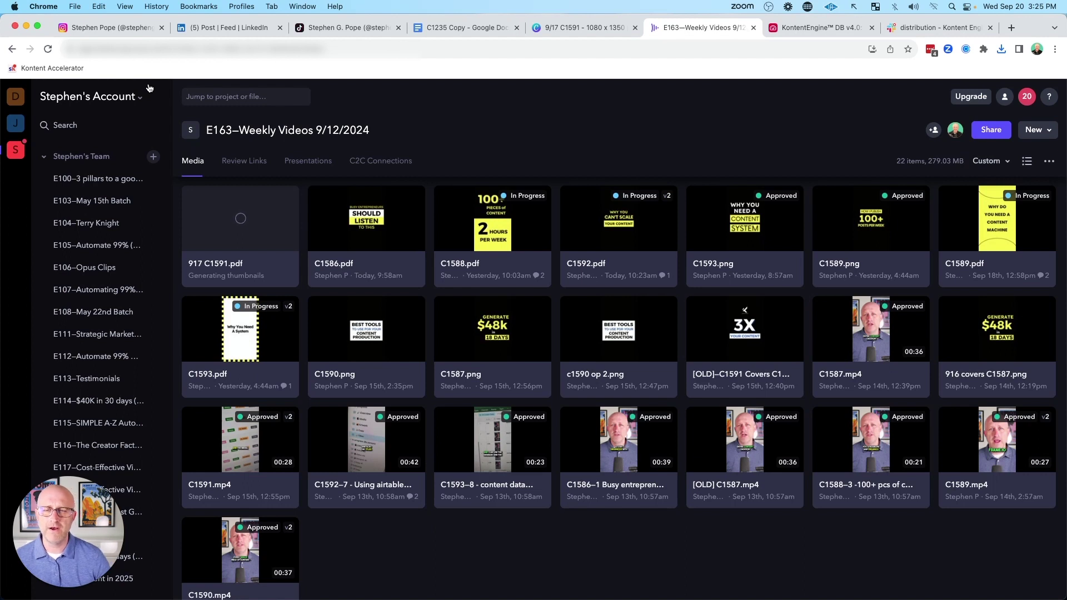
Open the uploaded PDF and circle the 3X on the cover page with an arrow pointing to it.
{"action": "left_click", "coordinate": [242, 236]}
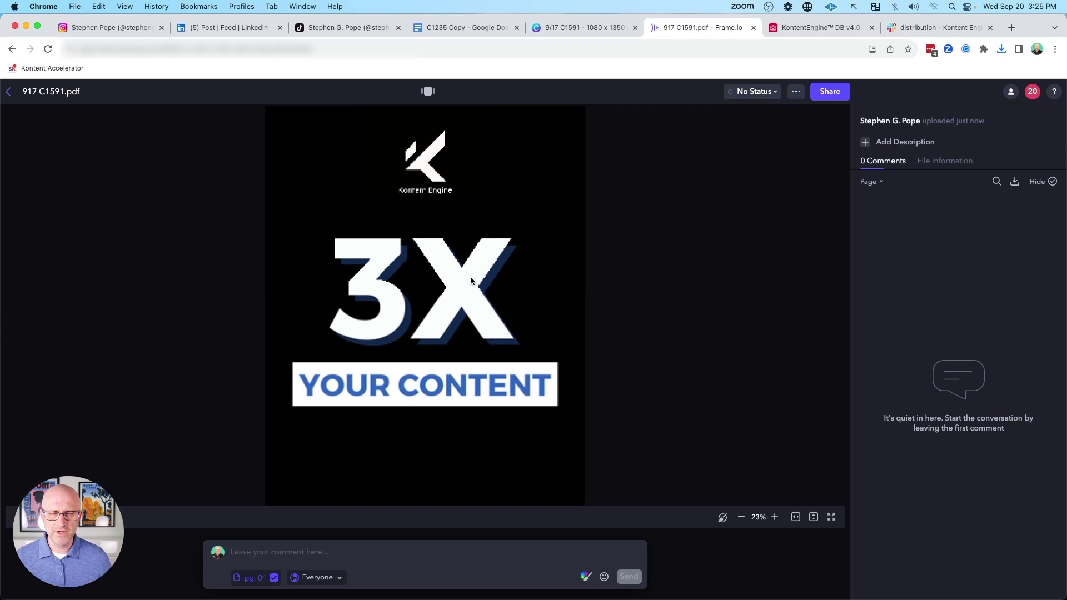
{"action": "left_click", "coordinate": [586, 579]}
{"action": "mouse_move", "coordinate": [355, 217]}
{"action": "left_mouse_down"}
{"action": "mouse_move", "coordinate": [352, 351]}
{"action": "mouse_move", "coordinate": [479, 296]}
{"action": "mouse_move", "coordinate": [356, 191]}
{"action": "mouse_move", "coordinate": [345, 255]}
{"action": "left_mouse_up"}
{"action": "left_click_drag", "start_coordinate": [521, 162], "coordinate": [504, 216]}
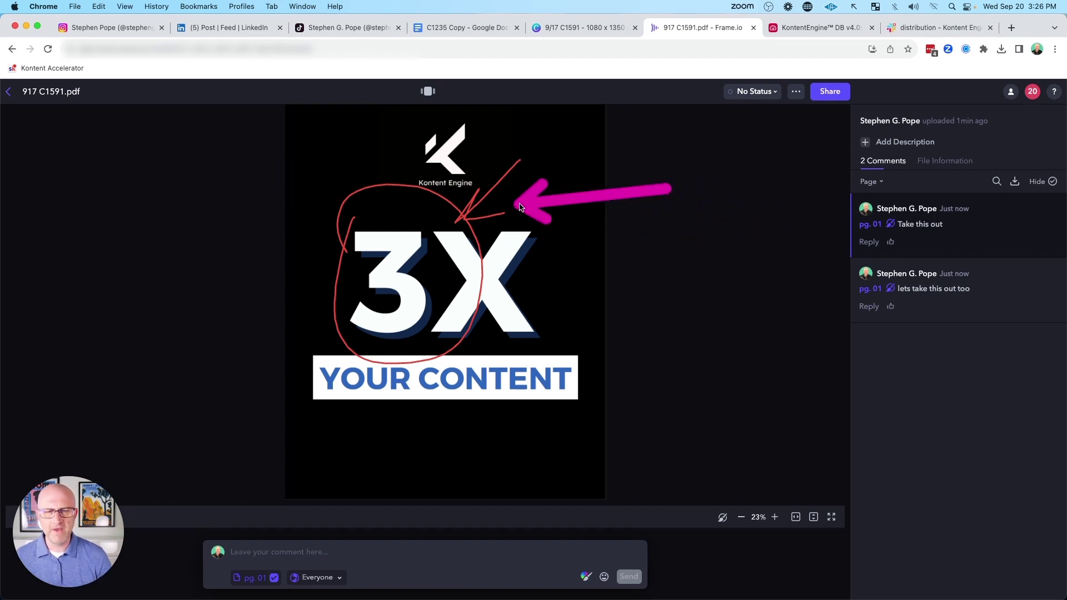
{"action": "left_click", "coordinate": [745, 92]}
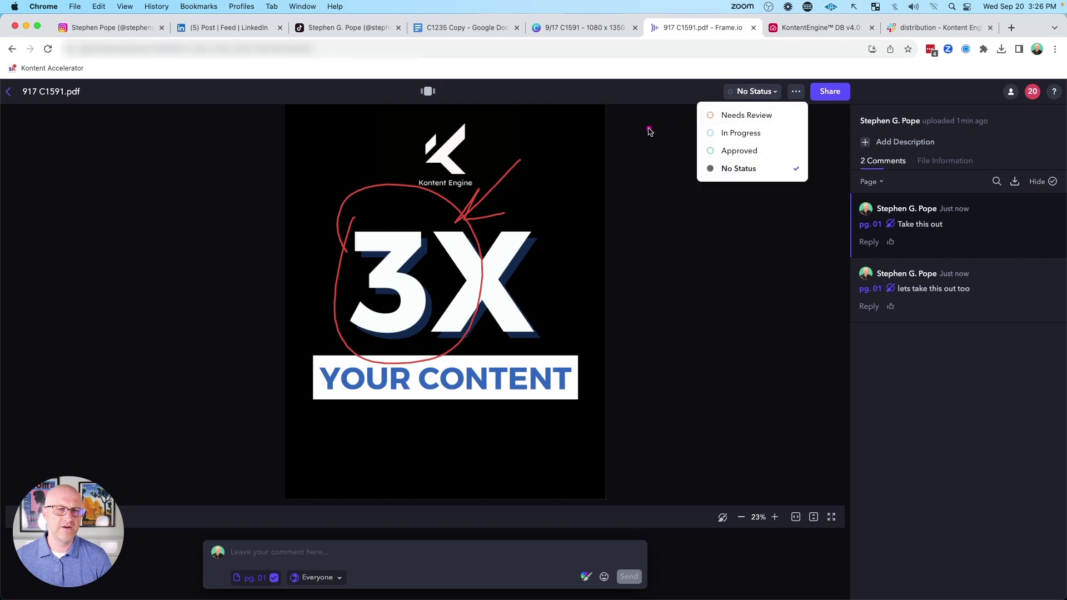
{"action": "left_click", "coordinate": [84, 476]}
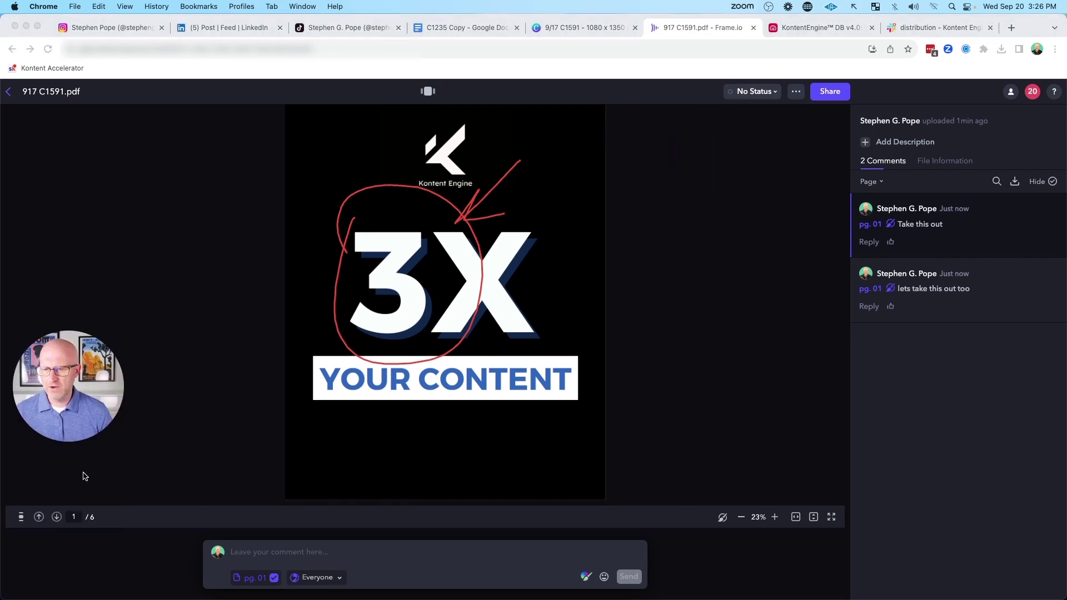
Mark the tweet card on page 2 in red, comparing it against the Canva design.
{"action": "left_click", "coordinate": [56, 518]}
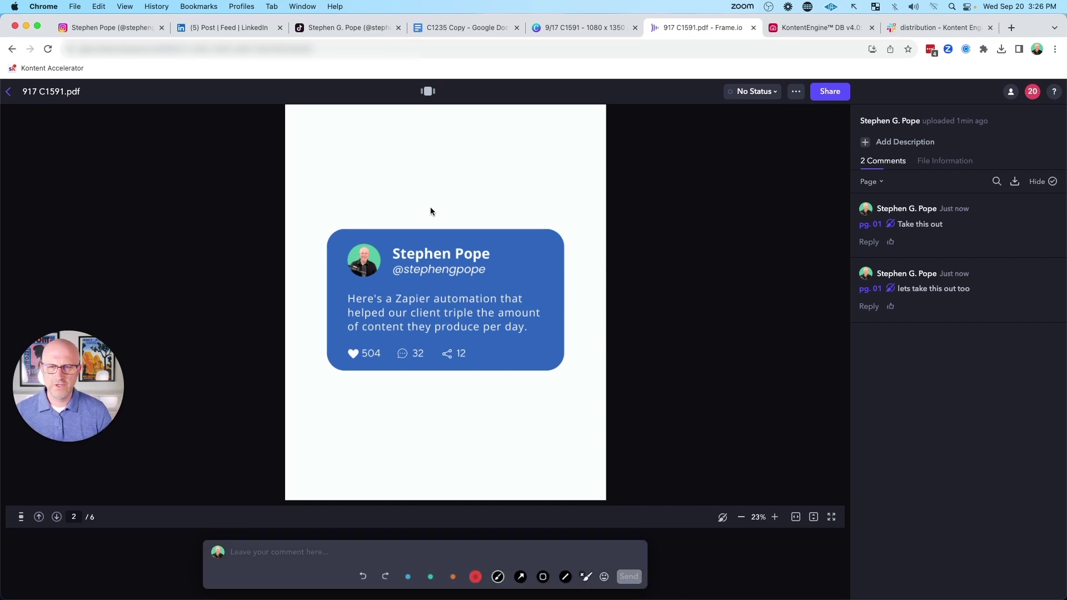
{"action": "mouse_move", "coordinate": [430, 208]}
{"action": "left_mouse_down"}
{"action": "mouse_move", "coordinate": [332, 235]}
{"action": "mouse_move", "coordinate": [387, 413]}
{"action": "mouse_move", "coordinate": [591, 282]}
{"action": "mouse_move", "coordinate": [411, 212]}
{"action": "left_mouse_up"}
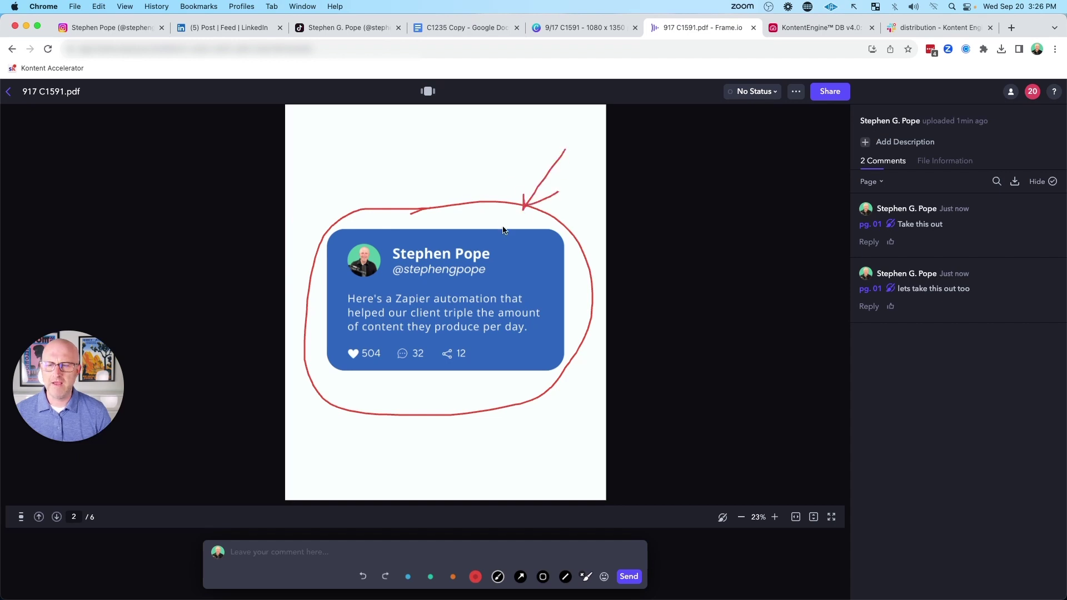
{"action": "left_click", "coordinate": [565, 29]}
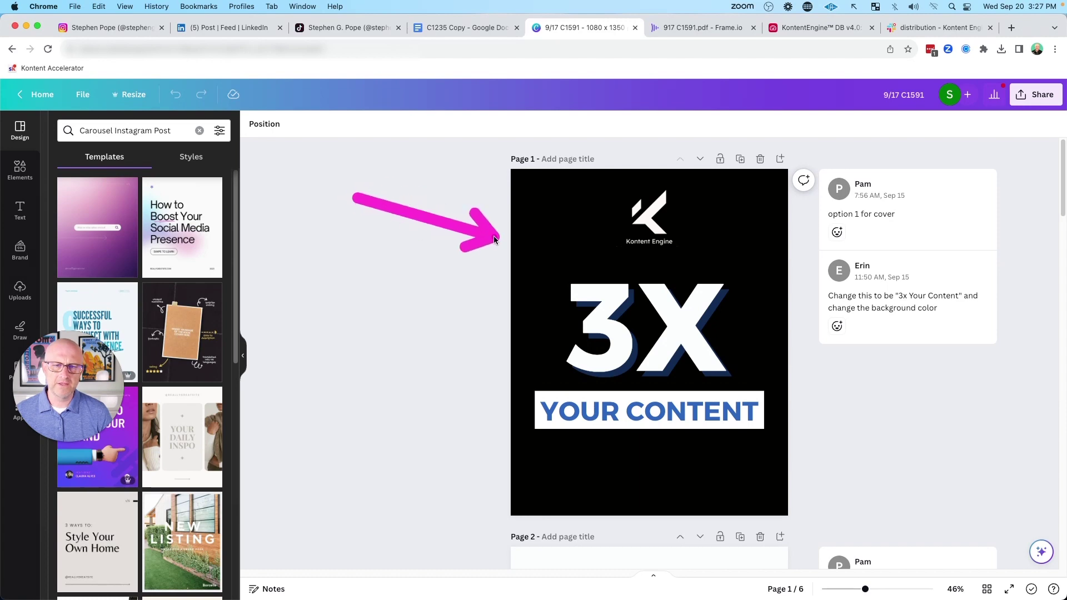
{"action": "left_click", "coordinate": [701, 29]}
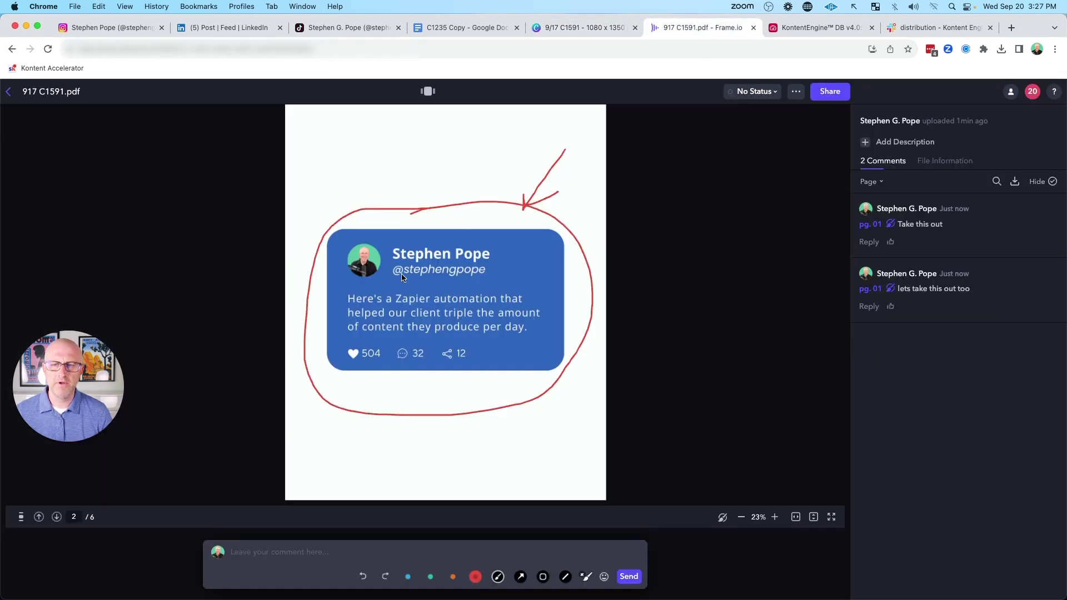
{"action": "key", "text": "ctrl+shift+Tab"}
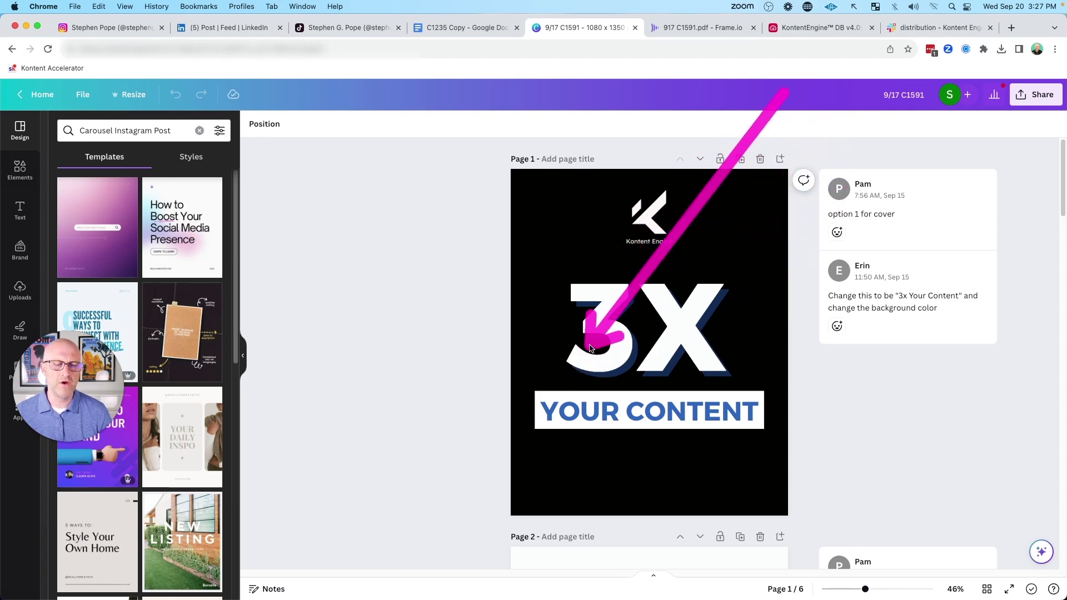
{"action": "key", "text": "ctrl+Tab"}
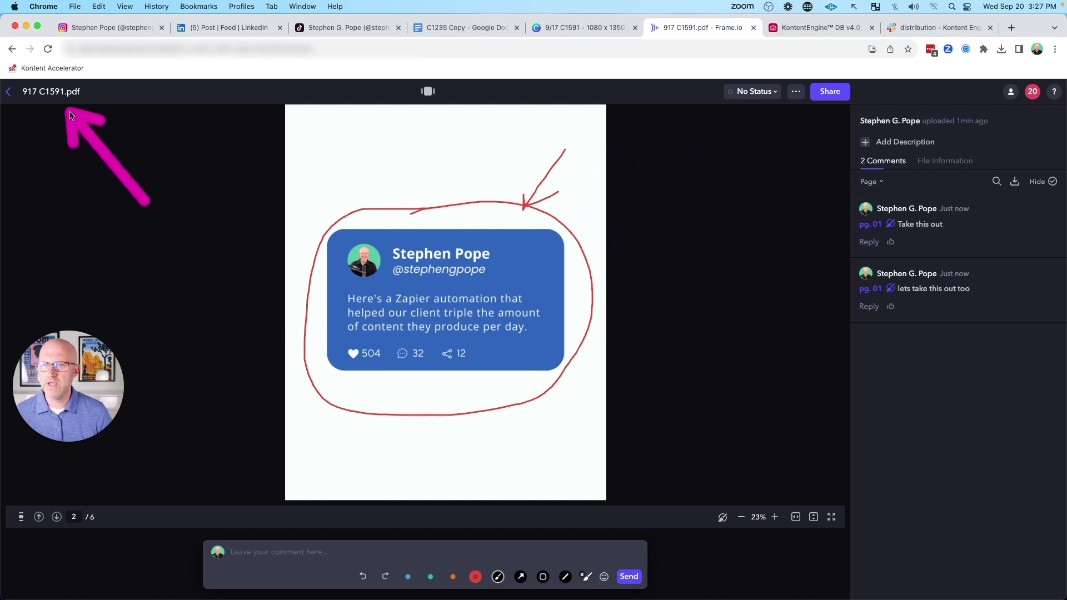
Play the Instagram profile's tweet-style story, then move over to the KontentEngine DB.
{"action": "left_click", "coordinate": [128, 29]}
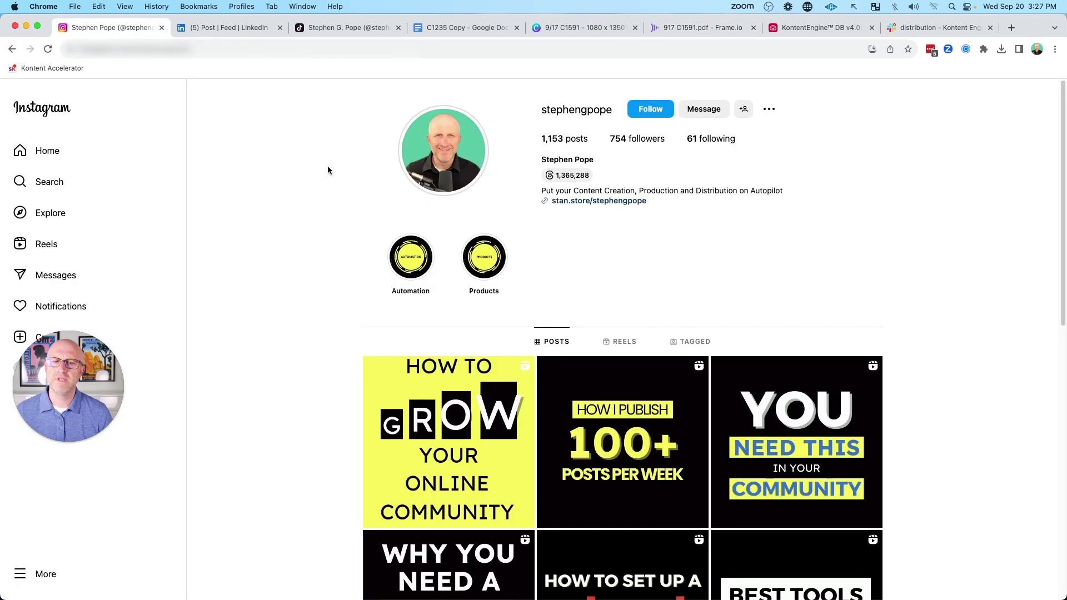
{"action": "left_click", "coordinate": [425, 160]}
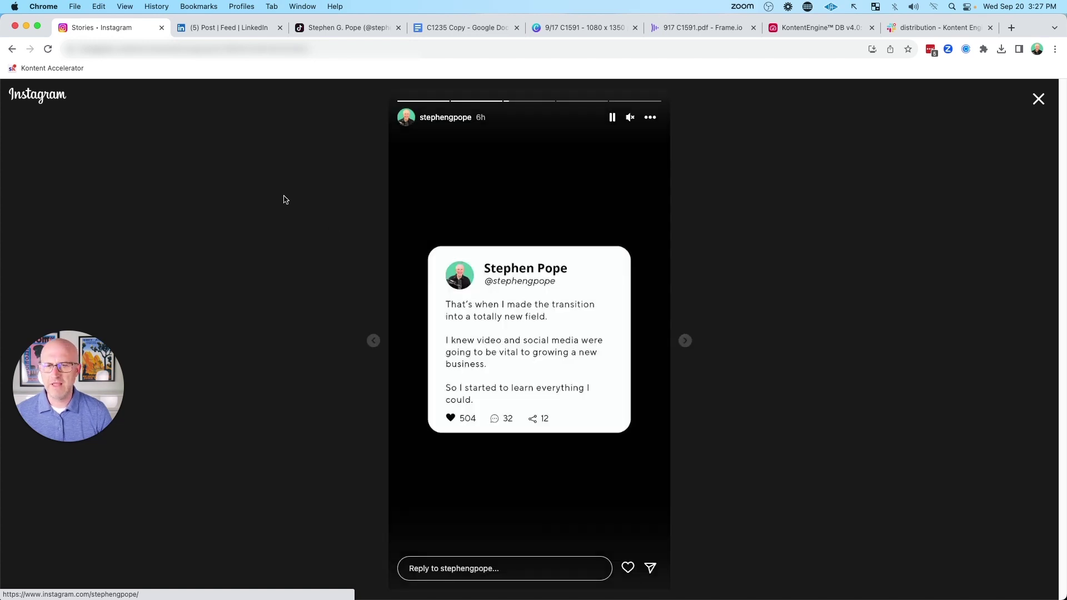
{"action": "key", "text": "super+7"}
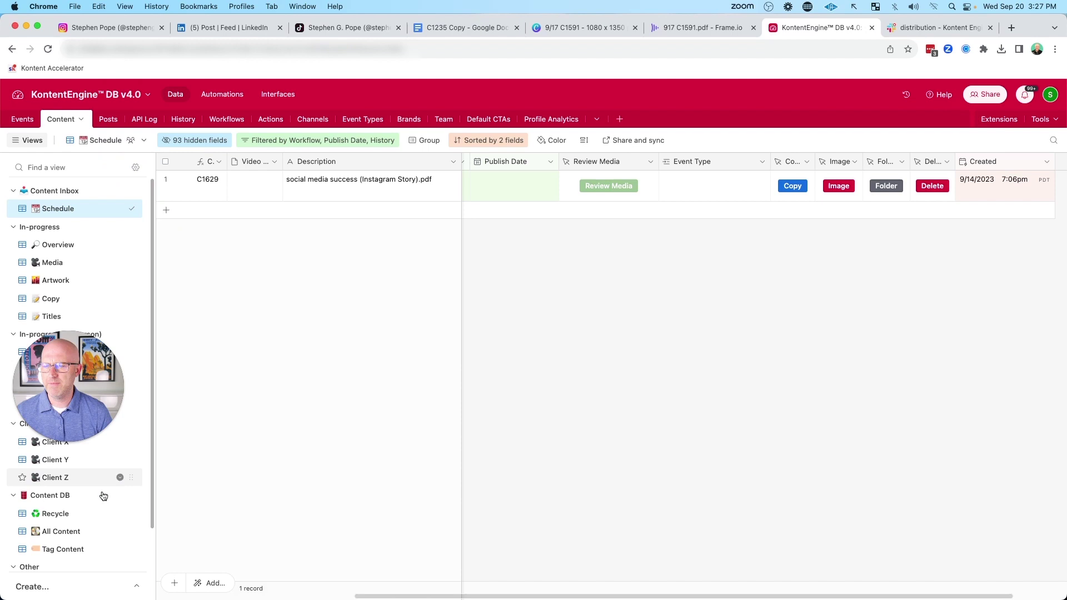
Show every content record in Airtable's All Content view.
{"action": "left_click", "coordinate": [62, 531]}
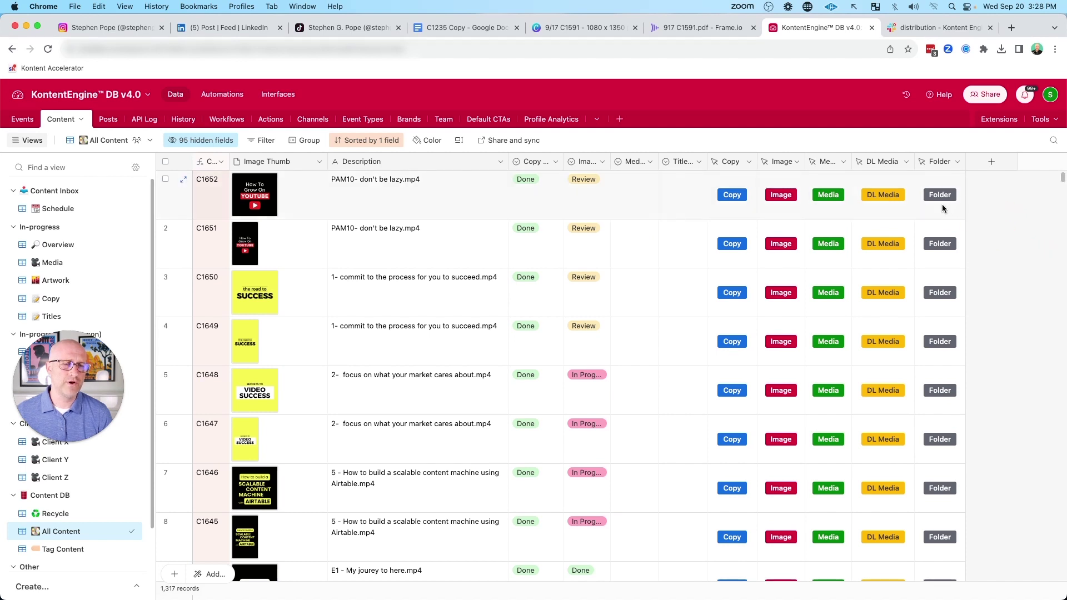
{"action": "mouse_move", "coordinate": [284, 428]}
{"action": "left_mouse_down"}
{"action": "mouse_move", "coordinate": [238, 281]}
{"action": "mouse_move", "coordinate": [238, 143]}
{"action": "mouse_move", "coordinate": [464, 136]}
{"action": "mouse_move", "coordinate": [583, 218]}
{"action": "mouse_move", "coordinate": [440, 140]}
{"action": "mouse_move", "coordinate": [659, 153]}
{"action": "left_mouse_up"}
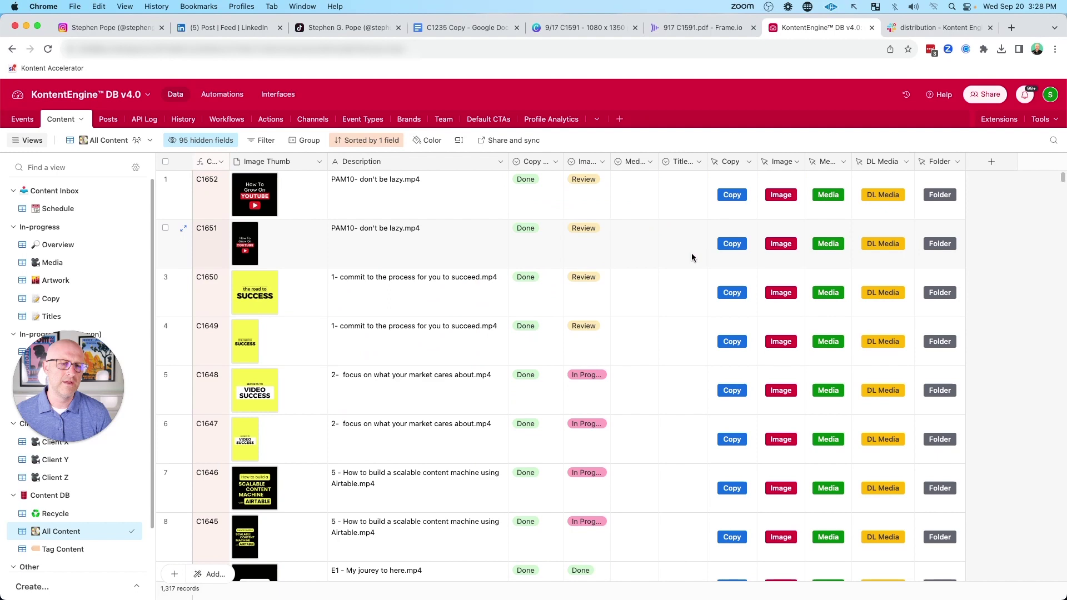
{"action": "mouse_move", "coordinate": [833, 289]}
{"action": "left_mouse_down"}
{"action": "mouse_move", "coordinate": [709, 210]}
{"action": "mouse_move", "coordinate": [710, 219]}
{"action": "left_mouse_up"}
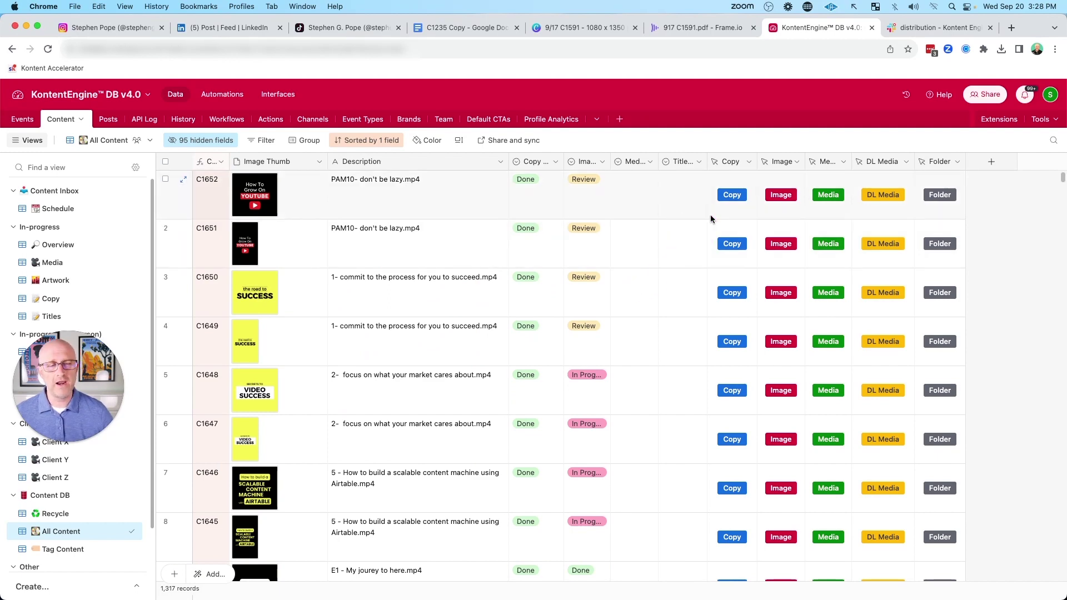
Mark the carousel PDF as Approved in Frame.io and return to Airtable's Schedule view.
{"action": "key", "text": "ctrl+shift+Tab"}
{"action": "left_click", "coordinate": [752, 91]}
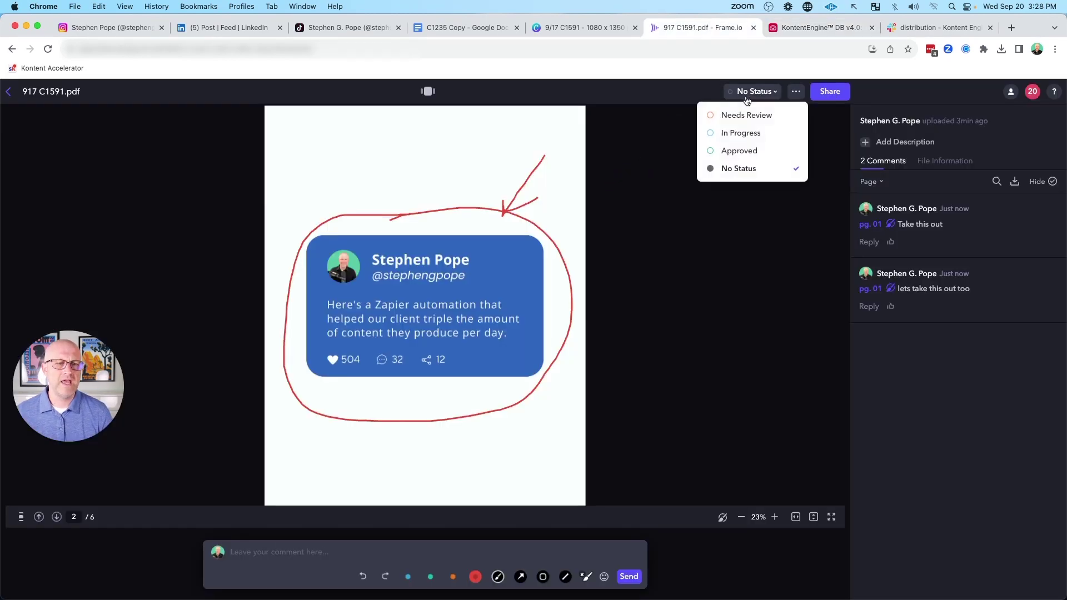
{"action": "left_click", "coordinate": [744, 151]}
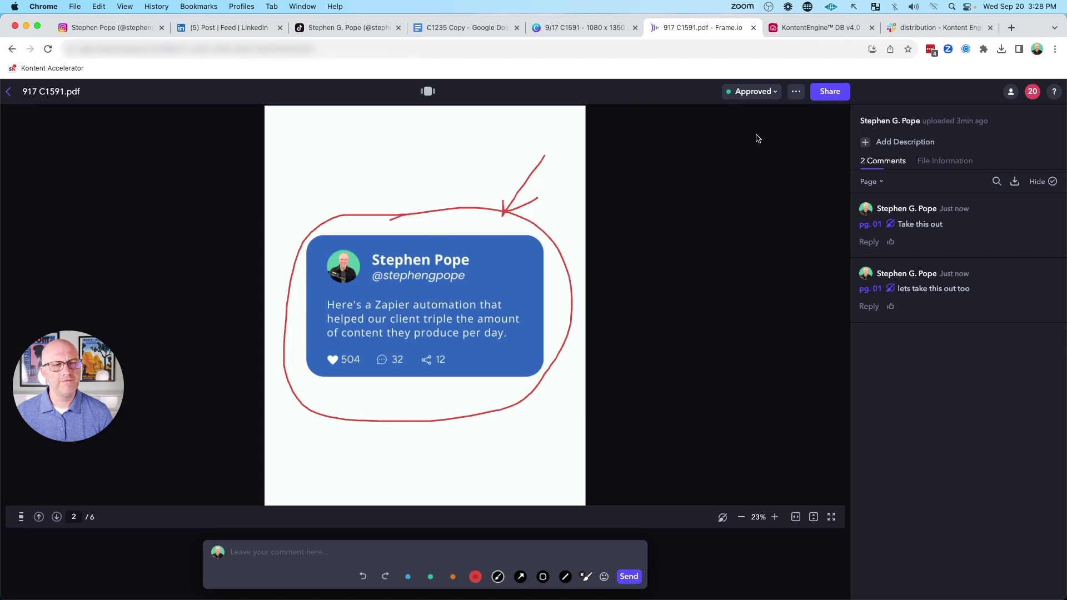
{"action": "left_click", "coordinate": [818, 28]}
{"action": "mouse_move", "coordinate": [311, 339]}
{"action": "left_mouse_down"}
{"action": "mouse_move", "coordinate": [179, 206]}
{"action": "mouse_move", "coordinate": [305, 202]}
{"action": "mouse_move", "coordinate": [416, 143]}
{"action": "left_mouse_up"}
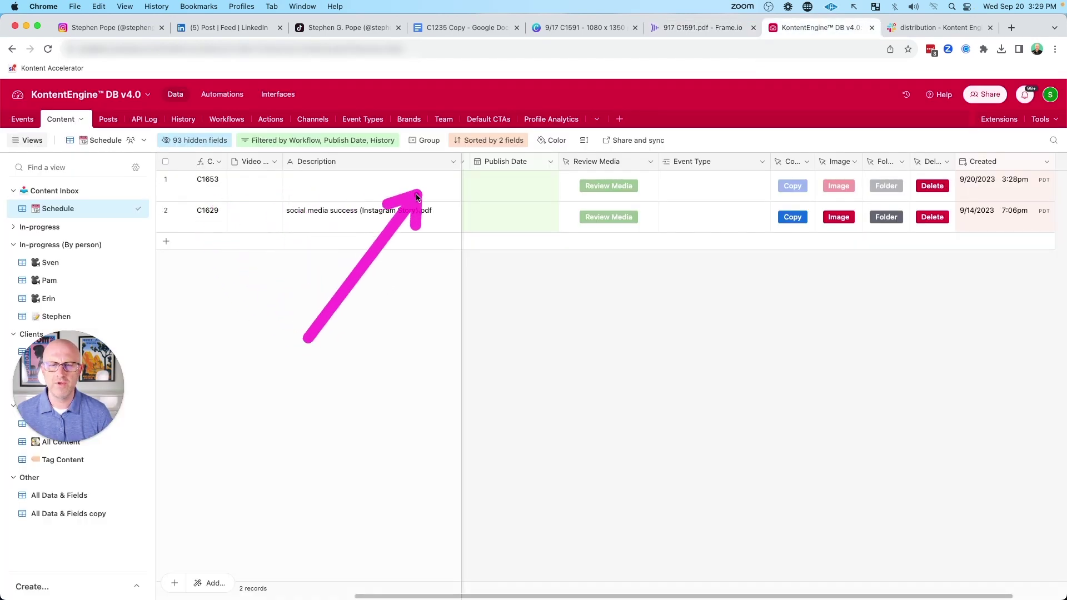
Verify new record C1655 for 917 C1591.pdf and the Frame.io file renamed C1655—917 C1591.pdf.
{"action": "mouse_move", "coordinate": [311, 314]}
{"action": "left_mouse_down"}
{"action": "mouse_move", "coordinate": [256, 205]}
{"action": "mouse_move", "coordinate": [311, 191]}
{"action": "mouse_move", "coordinate": [454, 195]}
{"action": "left_mouse_up"}
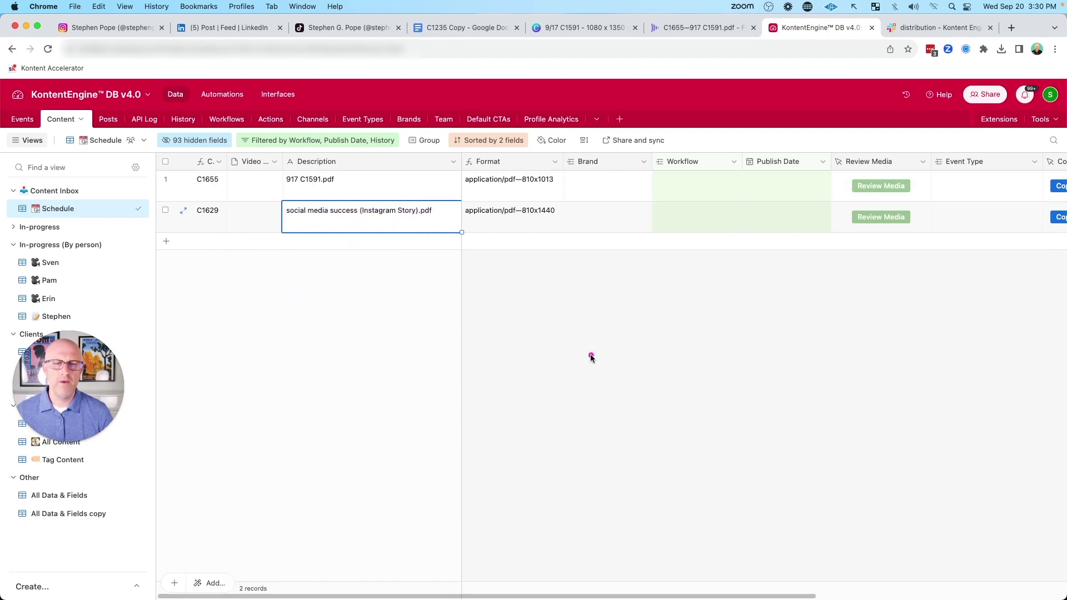
{"action": "mouse_move", "coordinate": [590, 357]}
{"action": "left_mouse_down"}
{"action": "mouse_move", "coordinate": [607, 222]}
{"action": "mouse_move", "coordinate": [758, 209]}
{"action": "left_mouse_up"}
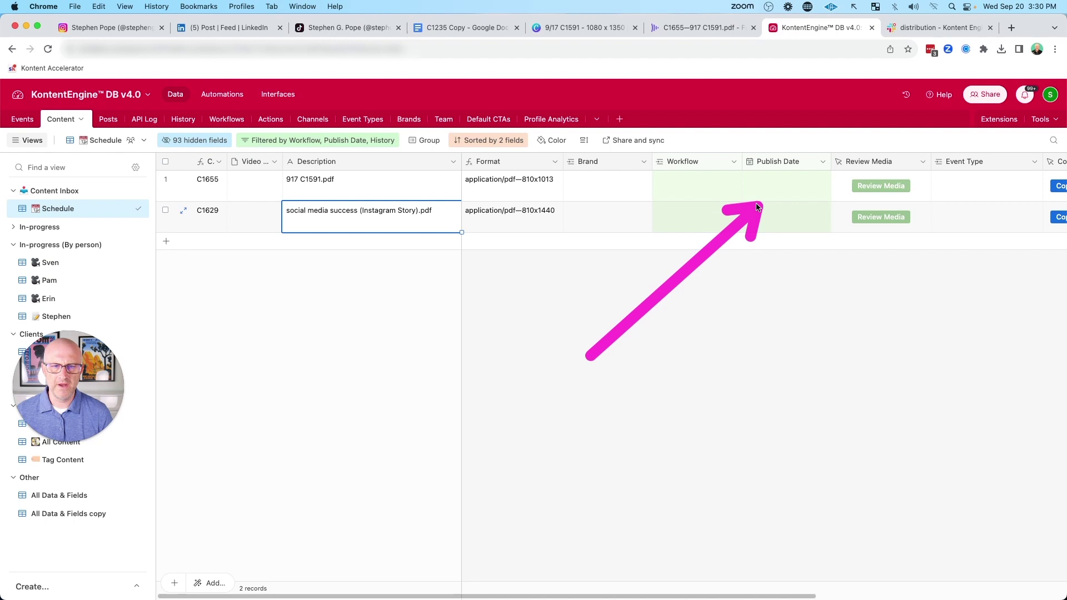
{"action": "left_click_drag", "start_coordinate": [561, 335], "coordinate": [753, 199]}
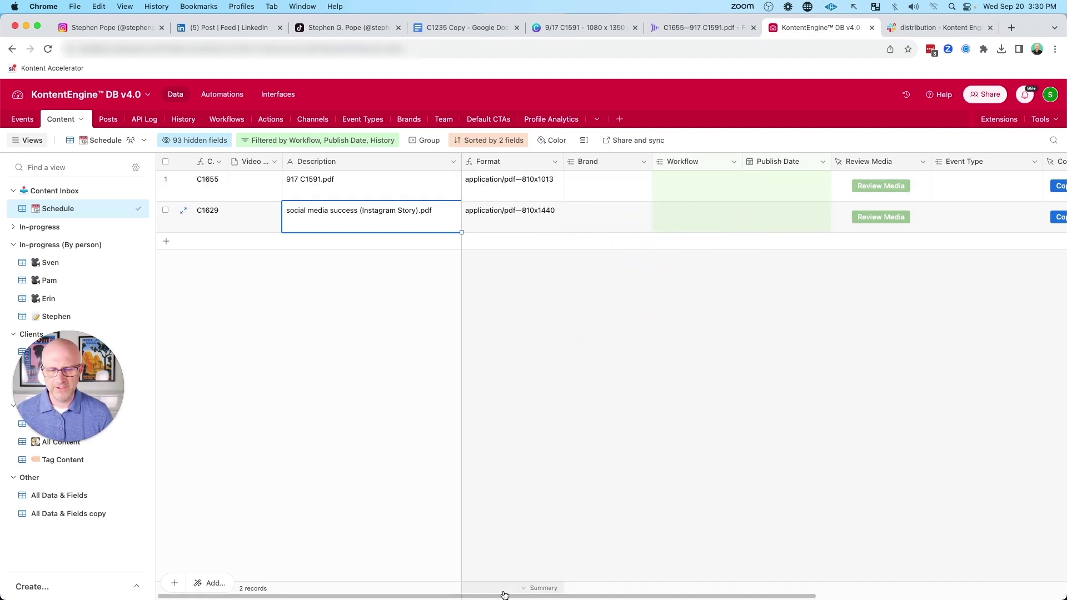
{"action": "scroll", "coordinate": [504, 595], "scroll_direction": "right", "scroll_amount": 3}
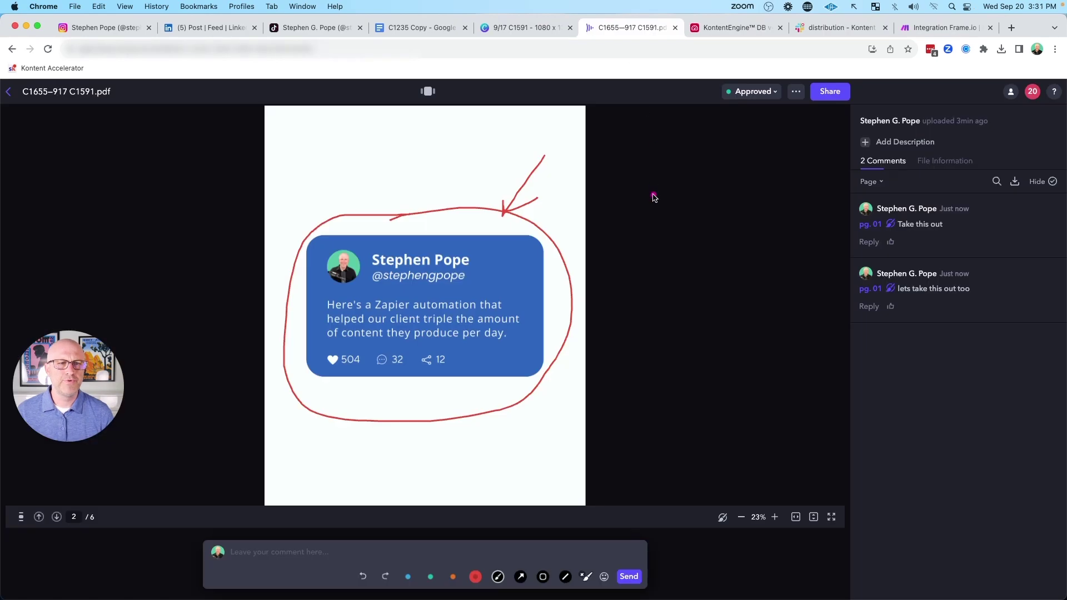
{"action": "left_click_drag", "start_coordinate": [654, 197], "coordinate": [714, 103]}
{"action": "left_click", "coordinate": [733, 27]}
{"action": "left_click_drag", "start_coordinate": [592, 317], "coordinate": [552, 252]}
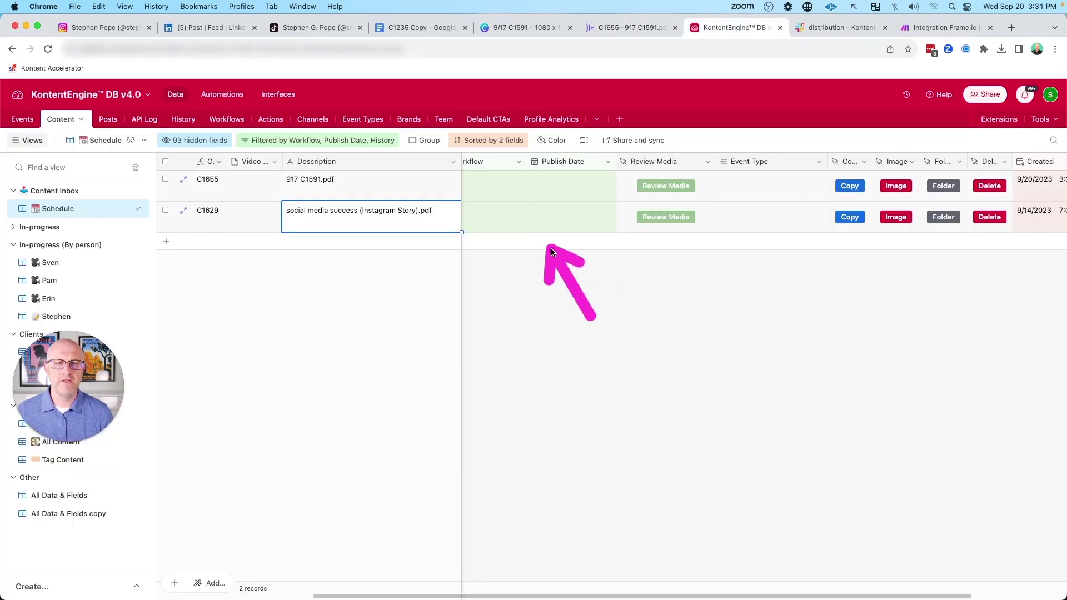
{"action": "left_click", "coordinate": [944, 27]}
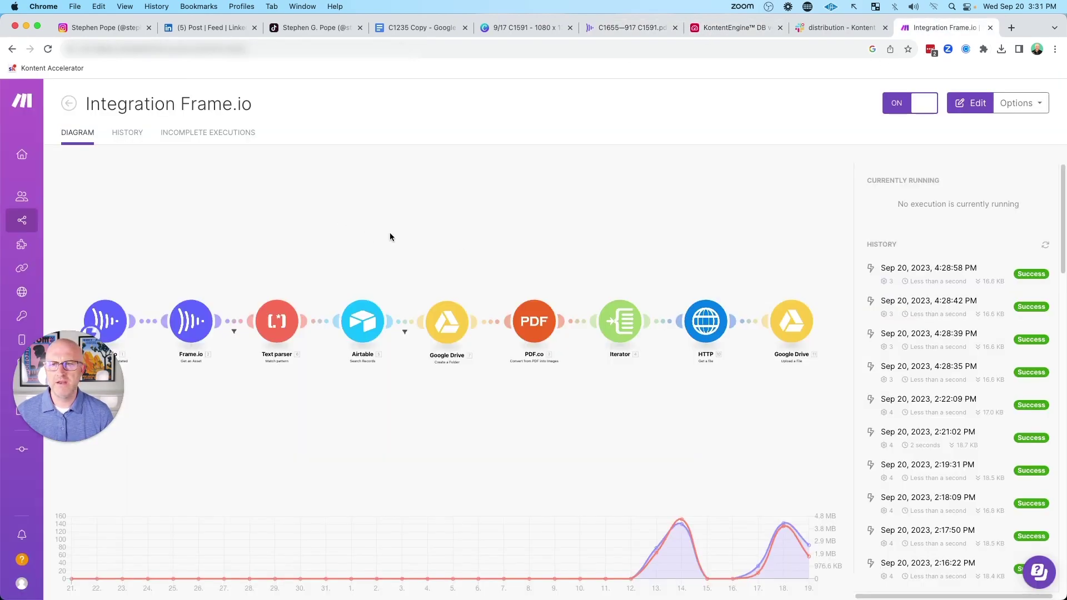
Review the Integration Frame.io scenario's Frame.io → PDF.co → Google Drive chain, then return to Airtable's Schedule view.
{"action": "left_click", "coordinate": [431, 225]}
{"action": "mouse_move", "coordinate": [386, 140]}
{"action": "left_mouse_down"}
{"action": "mouse_move", "coordinate": [356, 181]}
{"action": "mouse_move", "coordinate": [385, 233]}
{"action": "mouse_move", "coordinate": [824, 266]}
{"action": "mouse_move", "coordinate": [798, 180]}
{"action": "mouse_move", "coordinate": [961, 269]}
{"action": "left_mouse_up"}
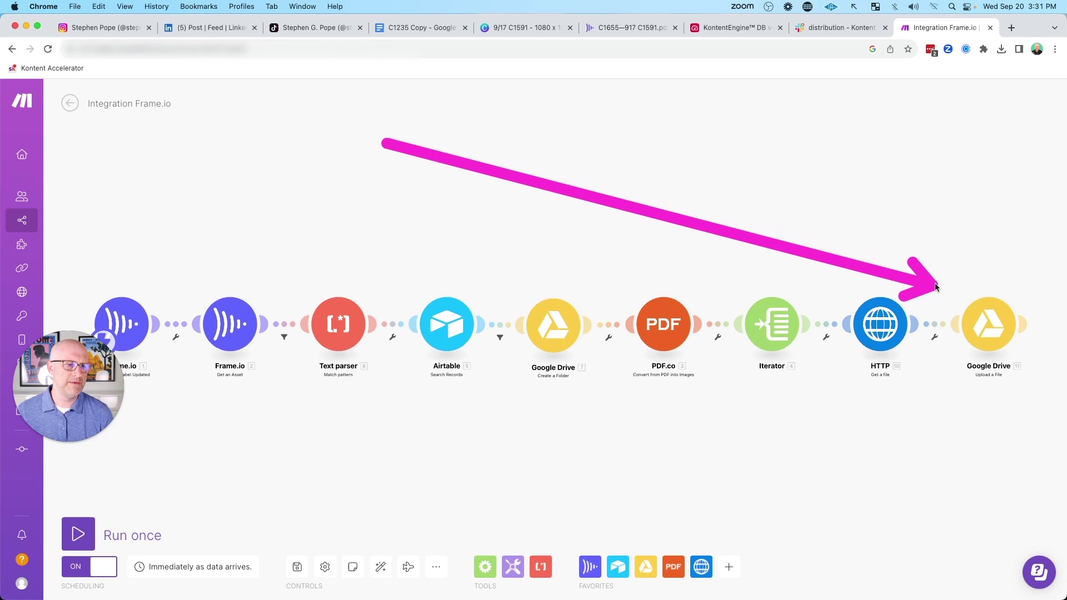
{"action": "left_click", "coordinate": [717, 31]}
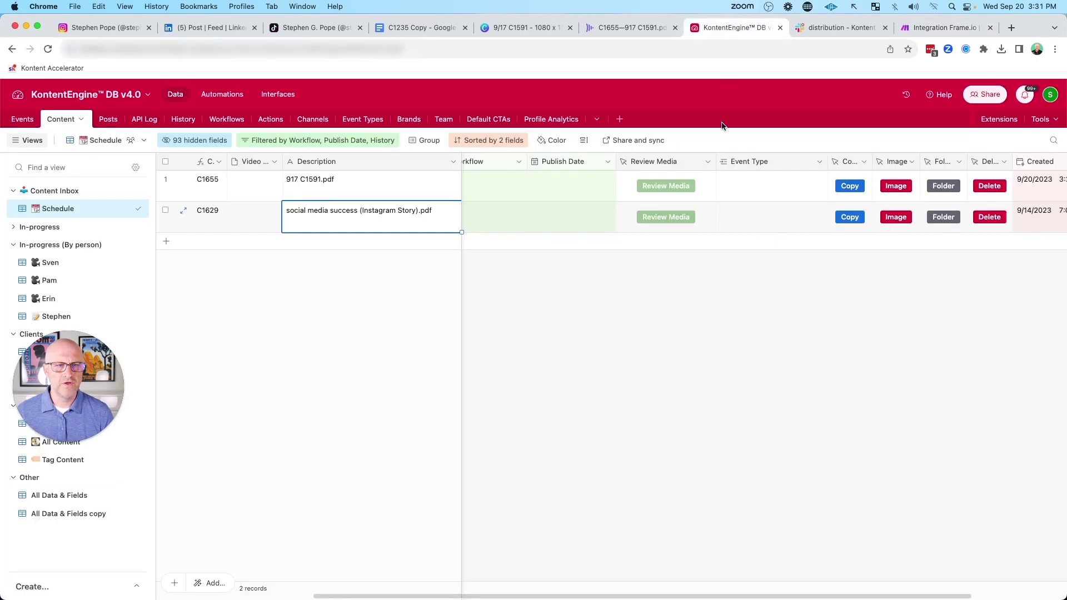
Check C1629's Drive Images folder for the seven split JPEGs, C1629—1 through C1629—7.
{"action": "left_click_drag", "start_coordinate": [895, 275], "coordinate": [932, 211]}
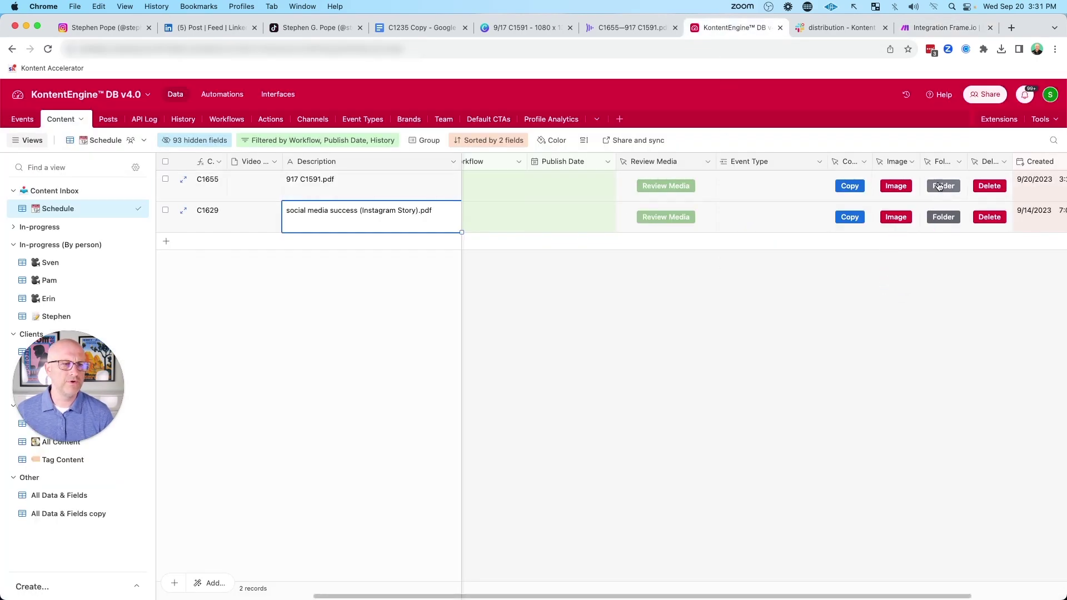
{"action": "left_click", "coordinate": [944, 217]}
{"action": "left_click_drag", "start_coordinate": [373, 347], "coordinate": [239, 237]}
{"action": "double_click", "coordinate": [207, 216]}
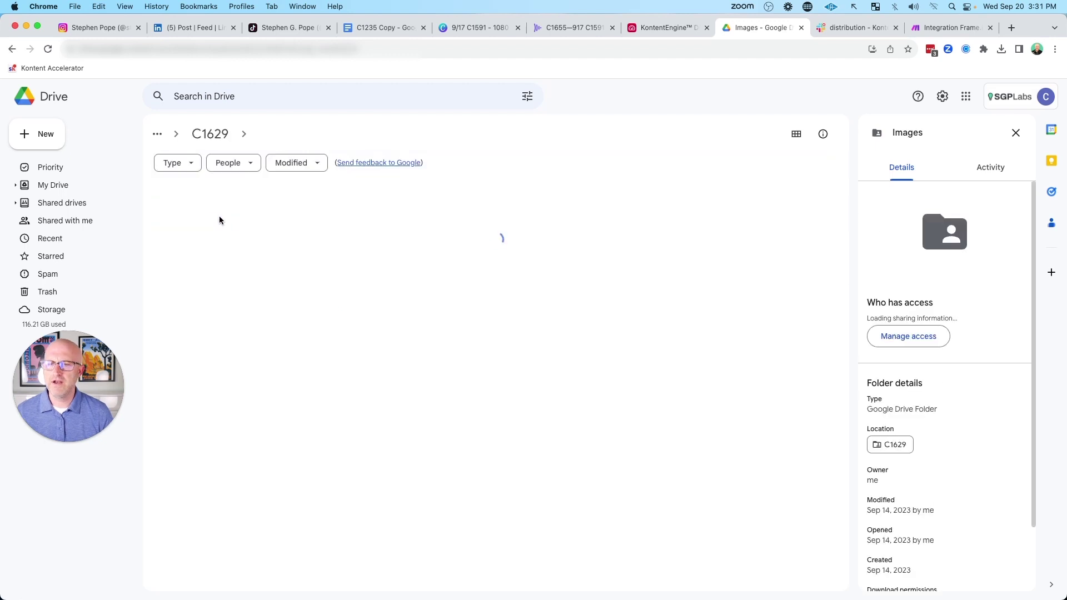
{"action": "mouse_move", "coordinate": [460, 249]}
{"action": "left_mouse_down"}
{"action": "mouse_move", "coordinate": [266, 208]}
{"action": "mouse_move", "coordinate": [266, 383]}
{"action": "mouse_move", "coordinate": [248, 308]}
{"action": "mouse_move", "coordinate": [249, 233]}
{"action": "mouse_move", "coordinate": [189, 214]}
{"action": "left_mouse_up"}
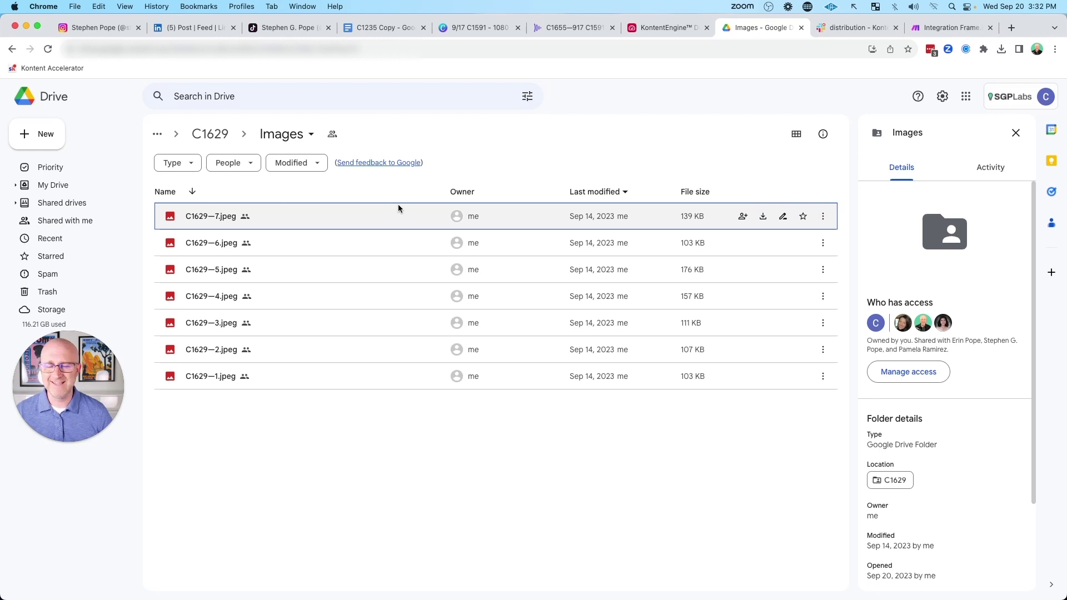
{"action": "key", "text": "ctrl+shift+Tab"}
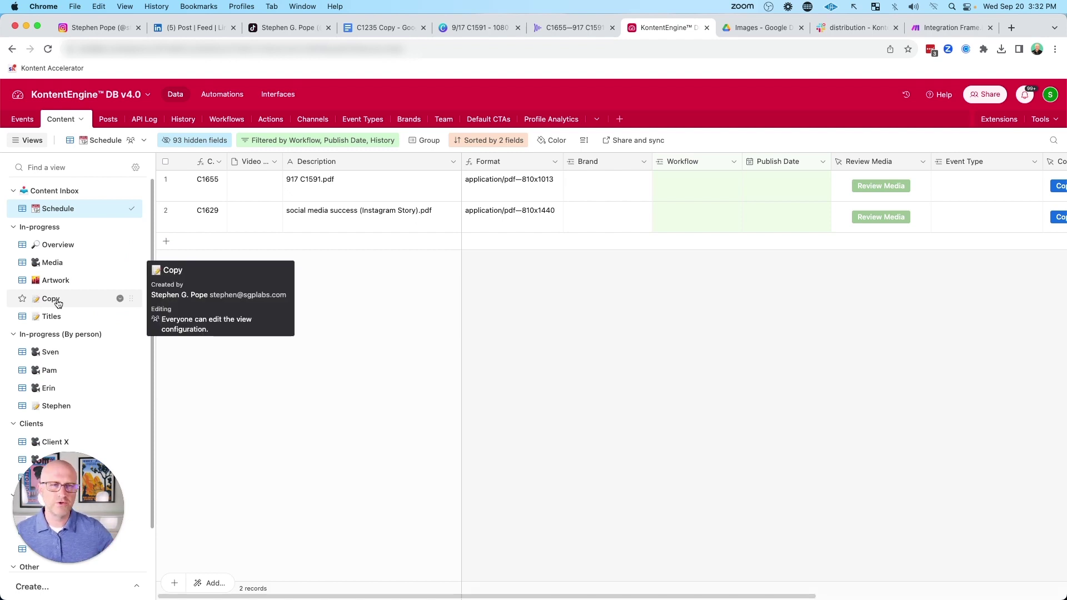
View the Posts table of published posts, then go to the distribution chat channel.
{"action": "left_click", "coordinate": [112, 125]}
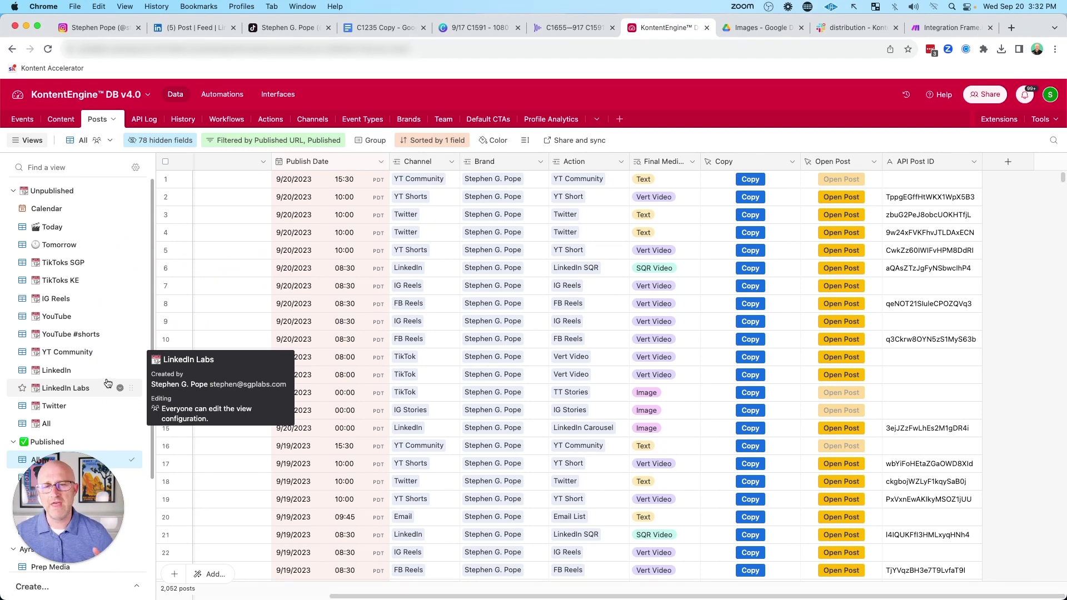
{"action": "left_click", "coordinate": [846, 28]}
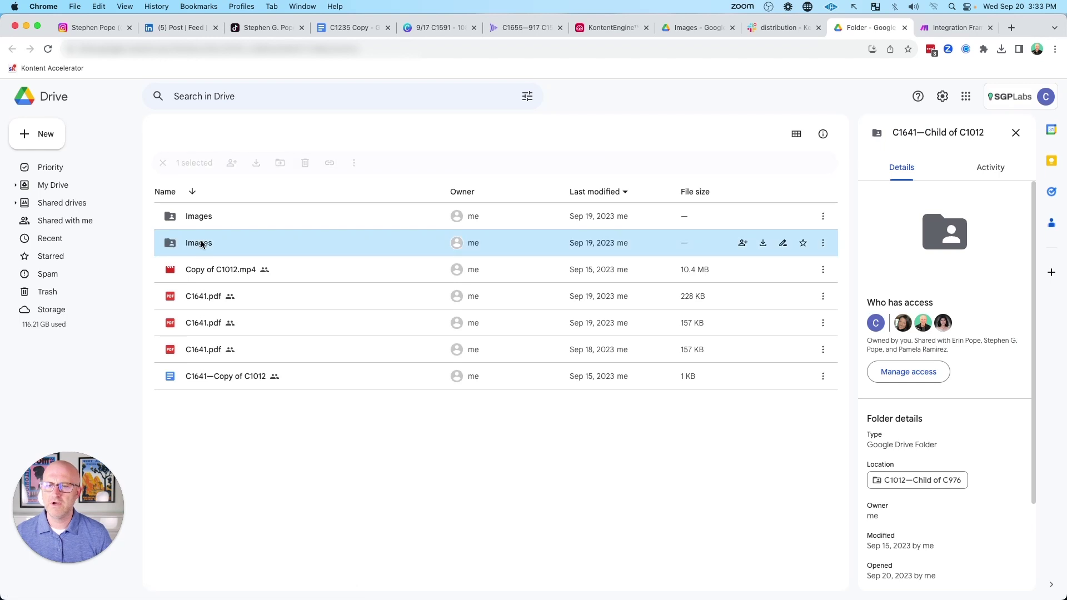
Review the five C1641 split images, C1641—1 through C1641—5.jpeg, then move to the Instagram profile.
{"action": "mouse_move", "coordinate": [404, 242]}
{"action": "left_mouse_down"}
{"action": "mouse_move", "coordinate": [278, 238]}
{"action": "mouse_move", "coordinate": [279, 315]}
{"action": "mouse_move", "coordinate": [259, 320]}
{"action": "mouse_move", "coordinate": [250, 226]}
{"action": "mouse_move", "coordinate": [264, 302]}
{"action": "left_mouse_up"}
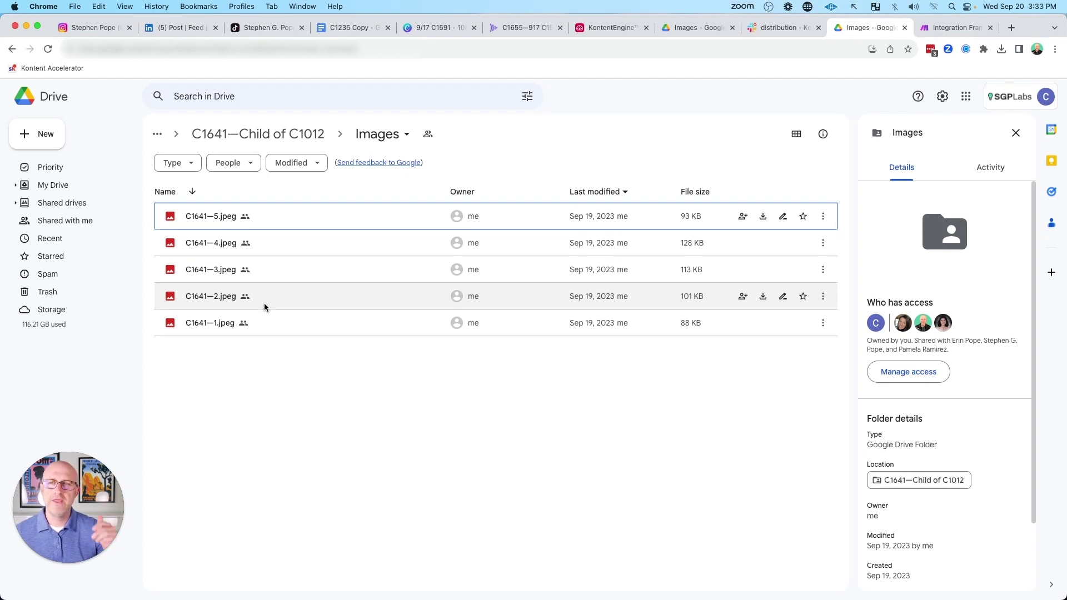
{"action": "left_click", "coordinate": [92, 27]}
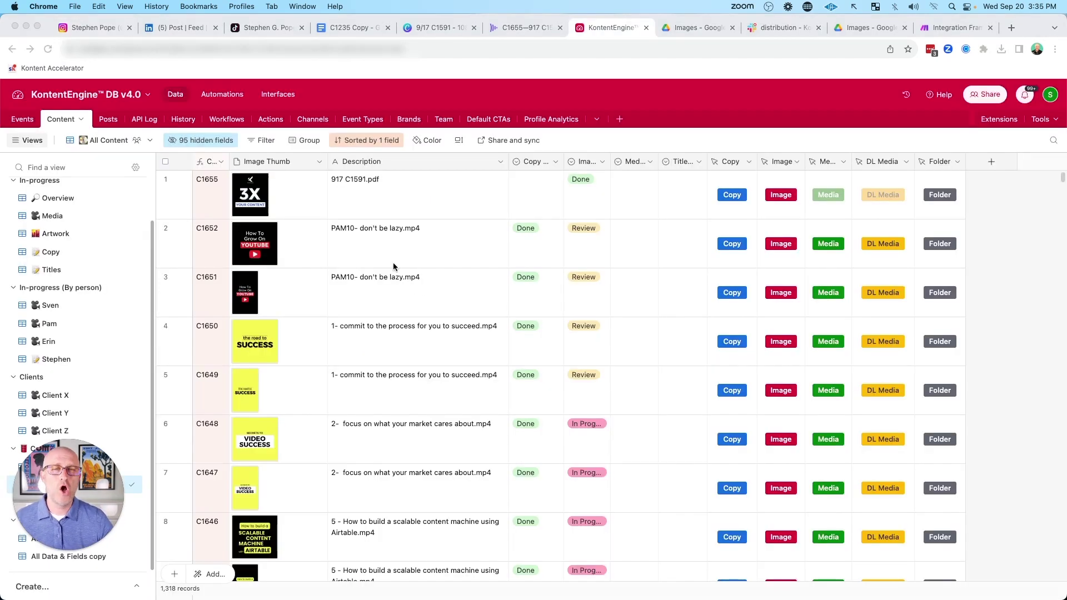
{"action": "scroll", "coordinate": [396, 305], "scroll_direction": "down", "scroll_amount": 2}
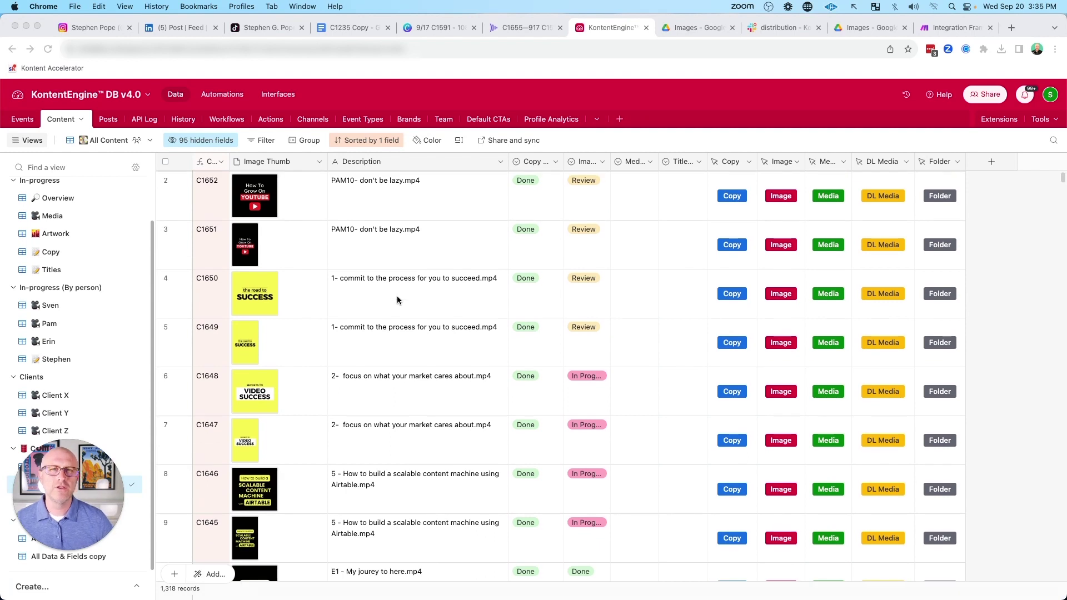